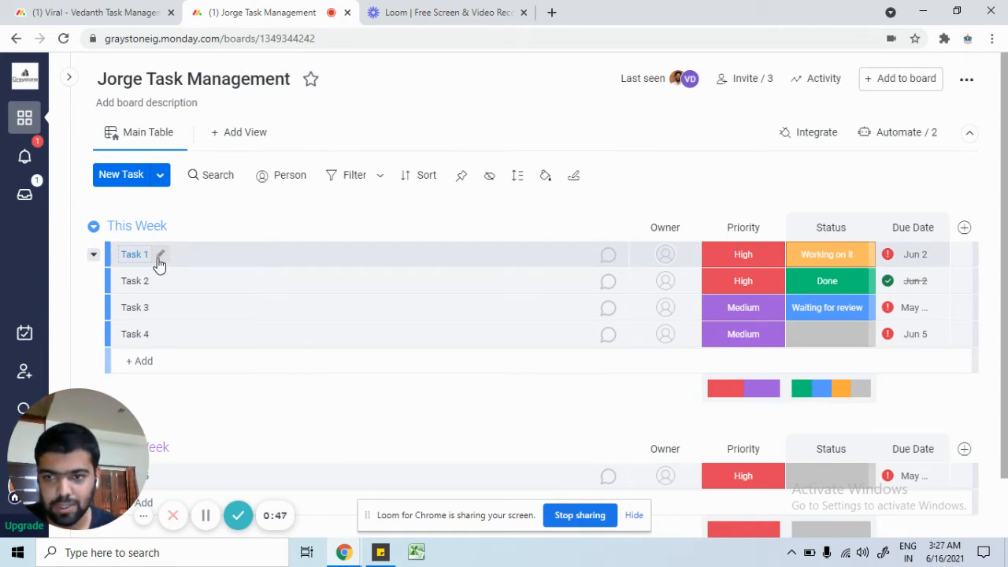
Step: Open Task 1's name for editing and leave it unchanged
click(160, 260)
click(277, 219)
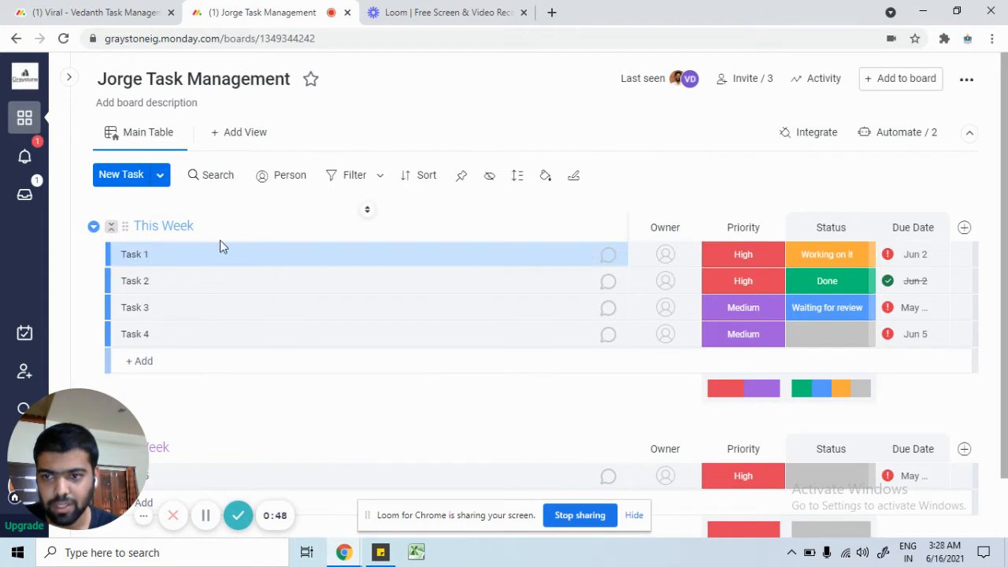
click(162, 258)
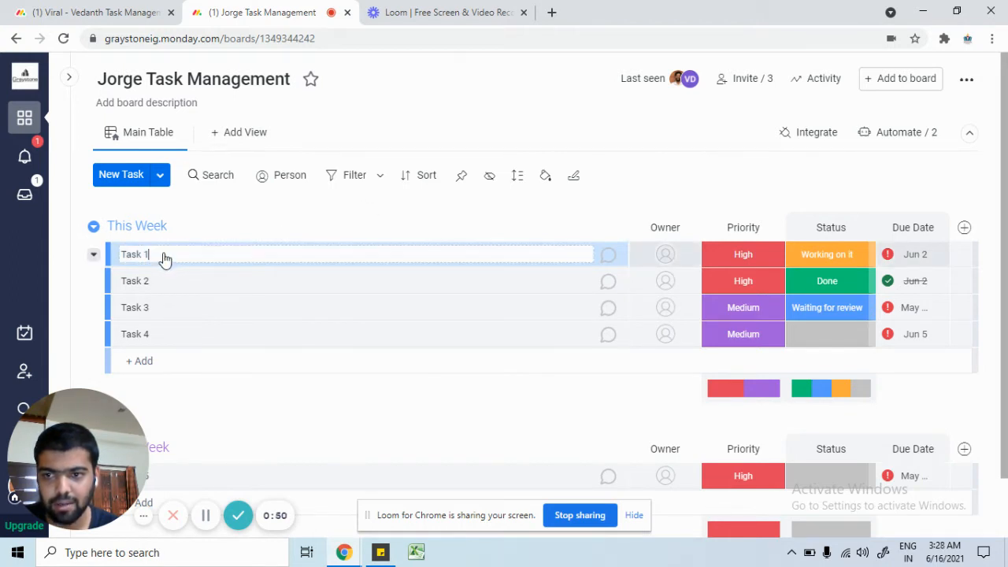
click(315, 231)
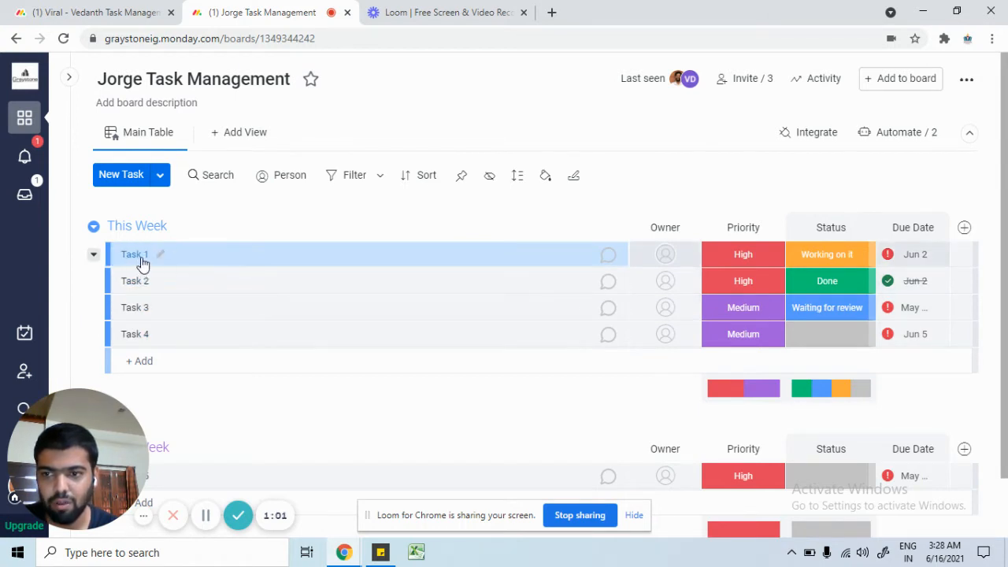
Step: Select Tasks 1, 2 and 3 for bulk actions, then clear the selection
mouse_move(122, 258)
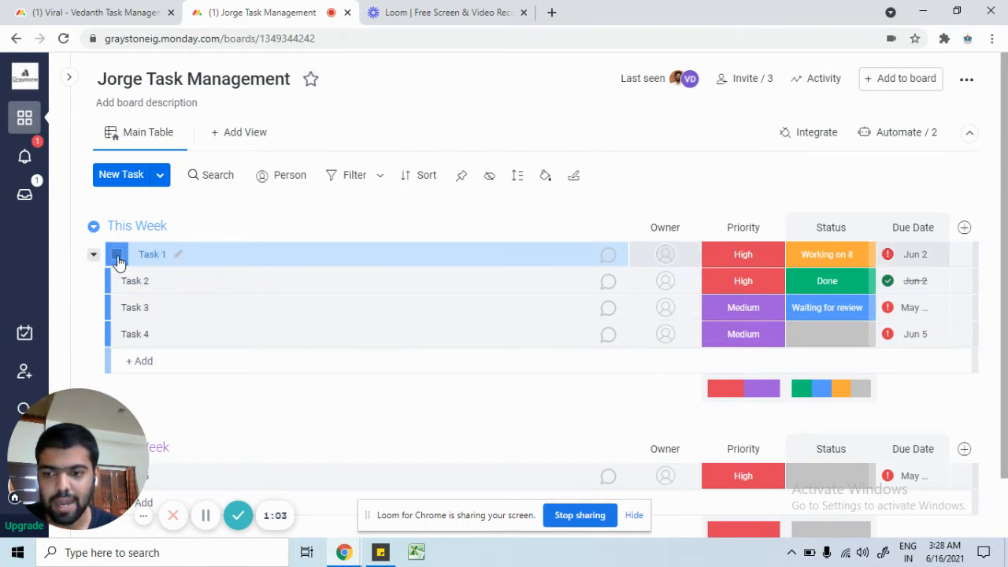
click(117, 256)
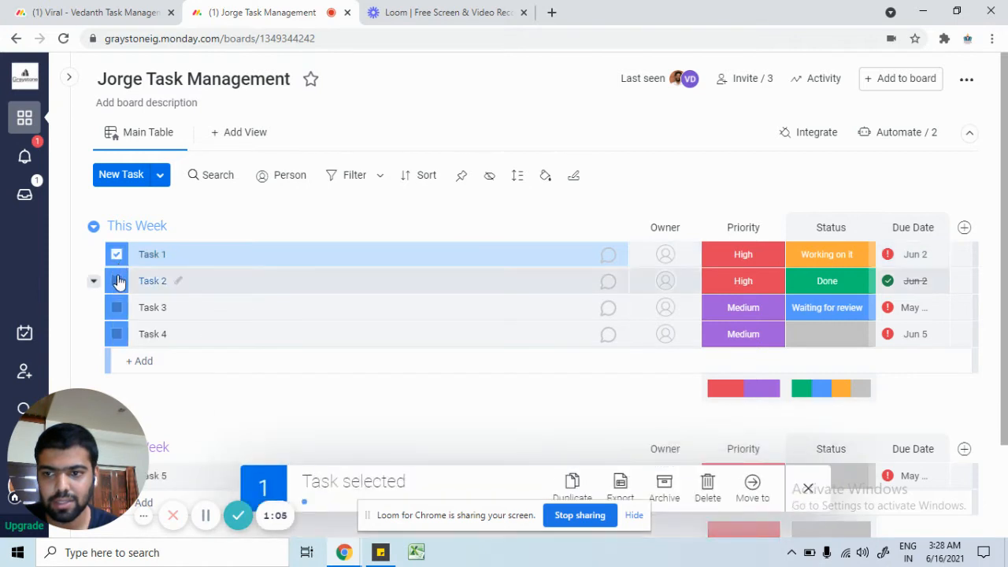
click(116, 281)
click(117, 307)
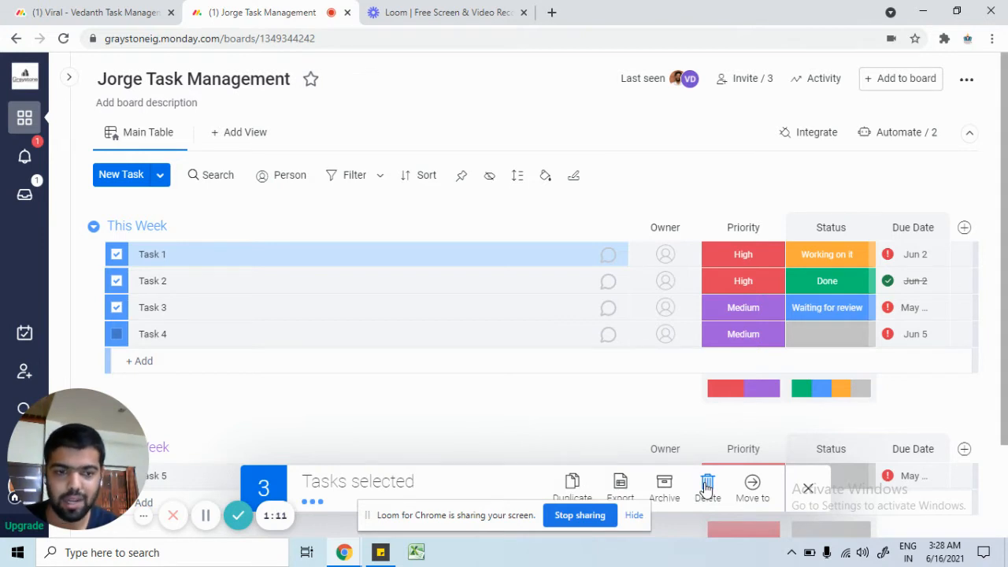
click(808, 490)
Step: Select Task 1's whole name, then leave it unchanged
click(157, 254)
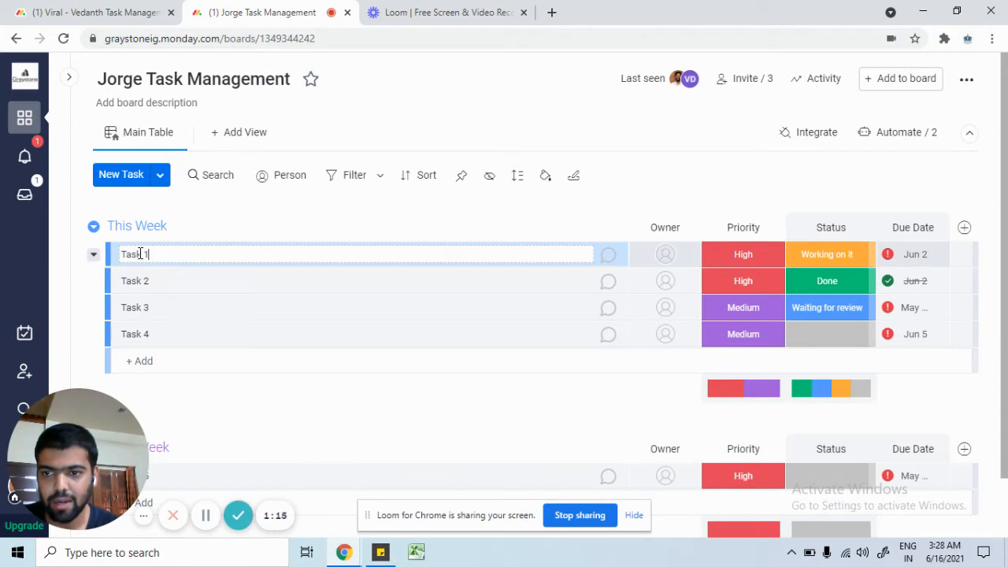
double_click(140, 253)
triple_click(141, 253)
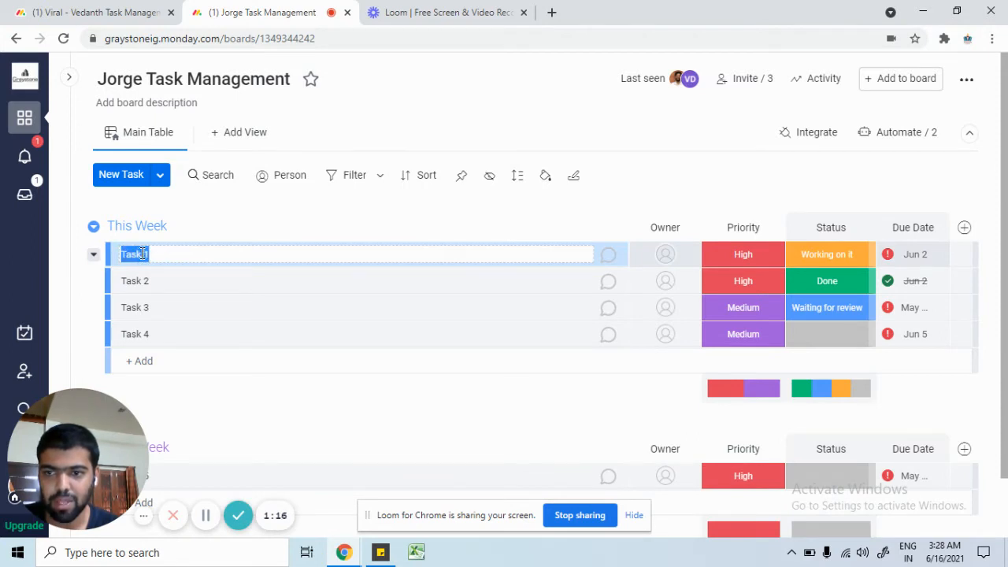
click(420, 225)
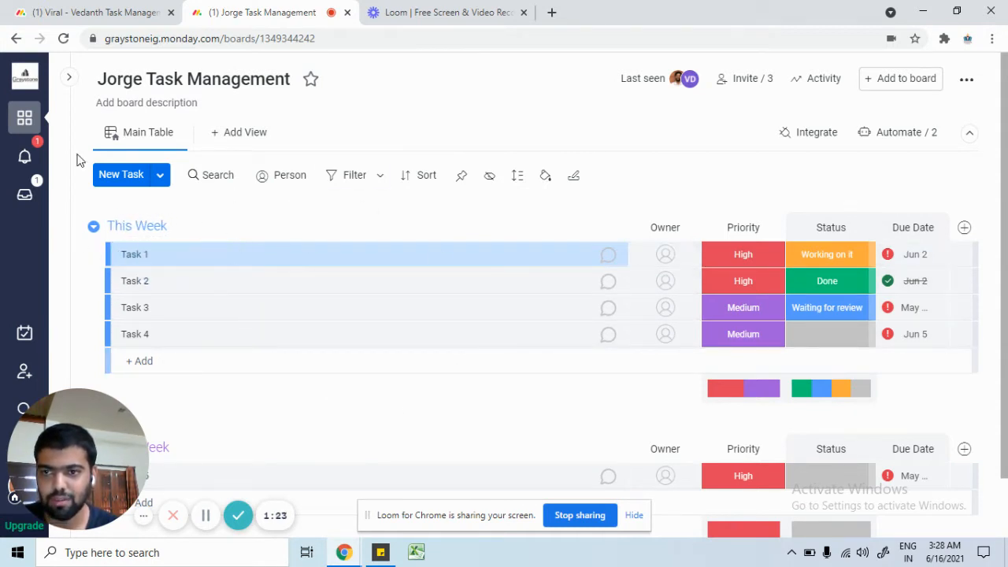
Step: Collapse This Week and Next Week, then expand This Week again
click(111, 228)
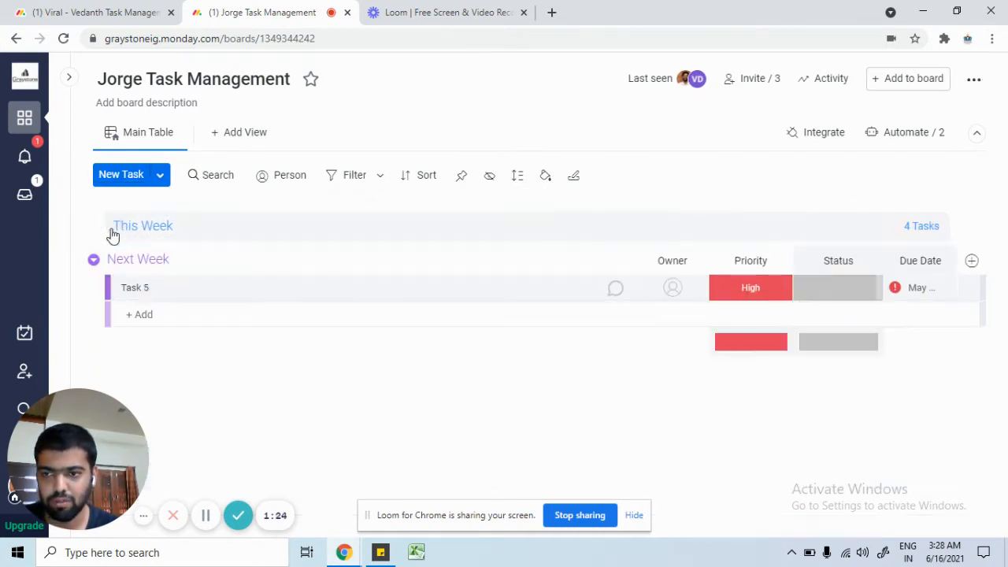
click(112, 263)
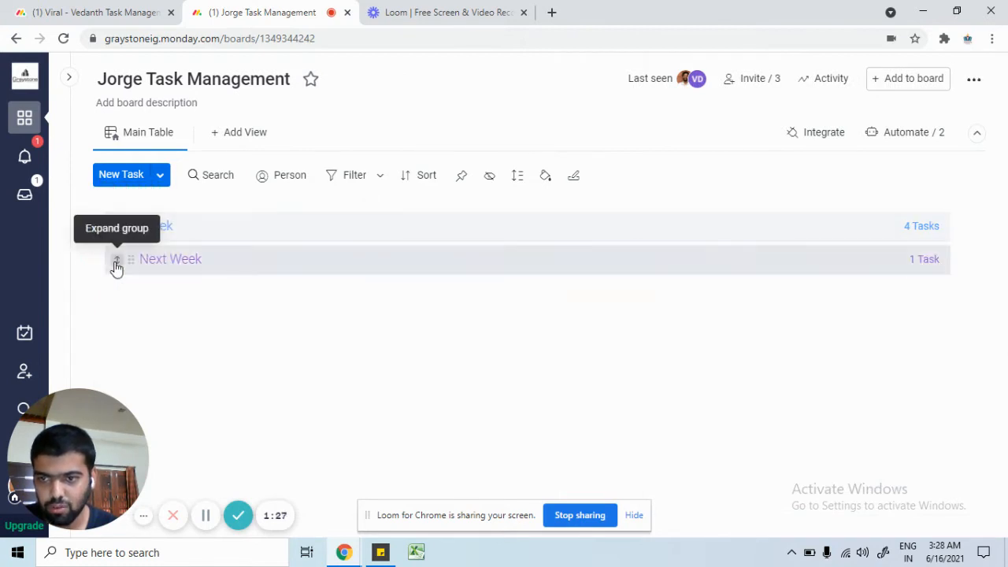
click(116, 228)
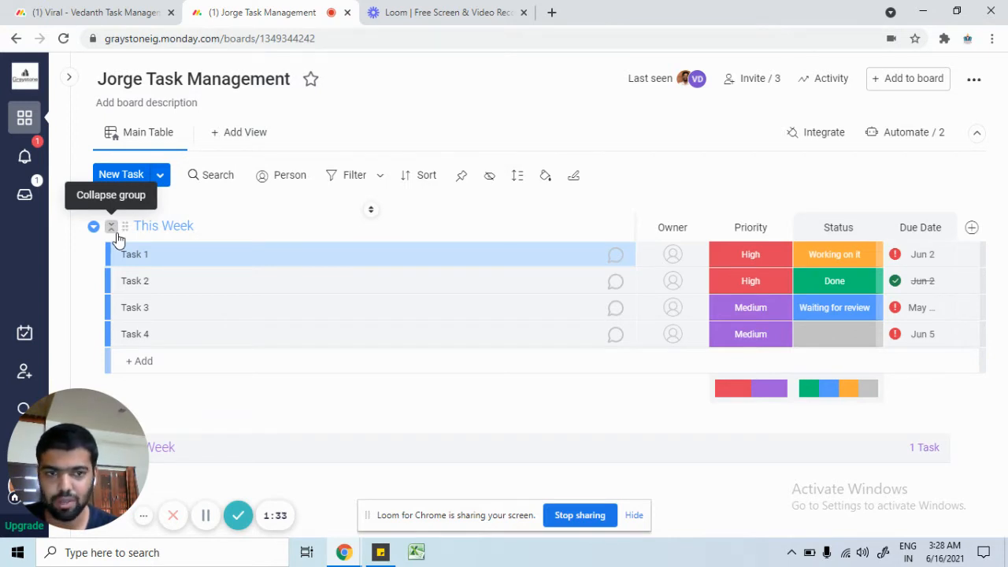
Step: Select the This Week group title and retype it as 'This week'
click(166, 226)
triple_click(179, 228)
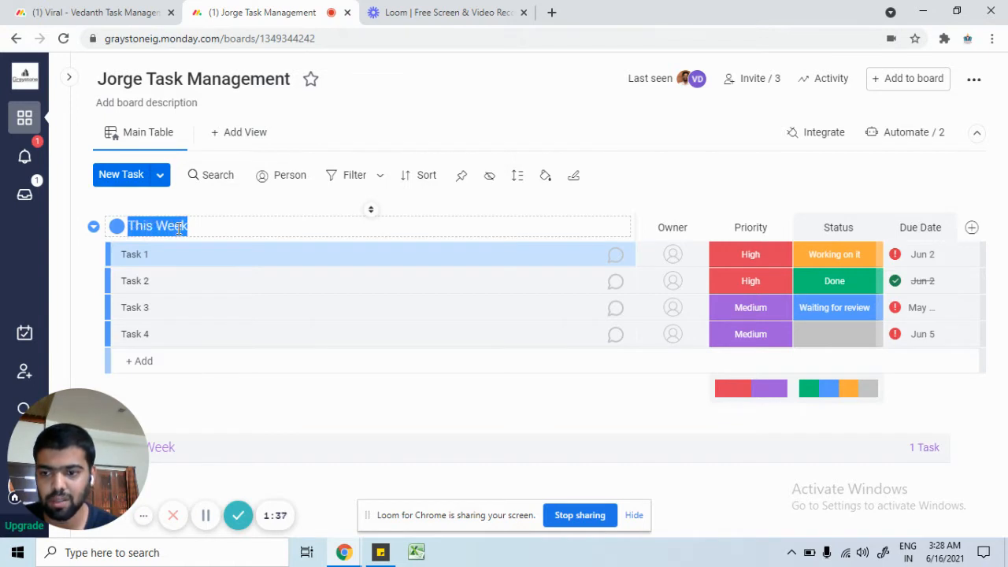
text(High)
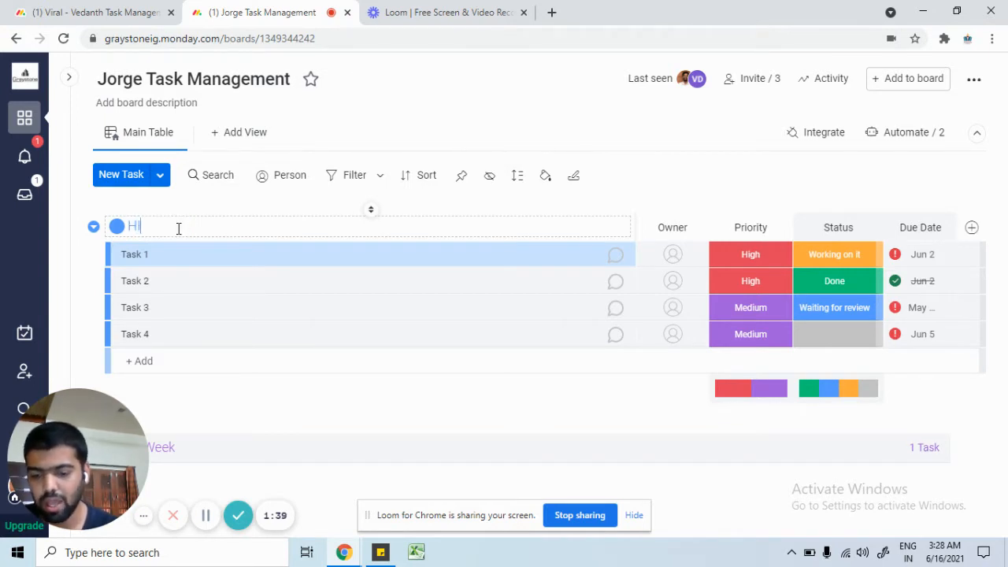
key(BackSpace)
key(BackSpace)
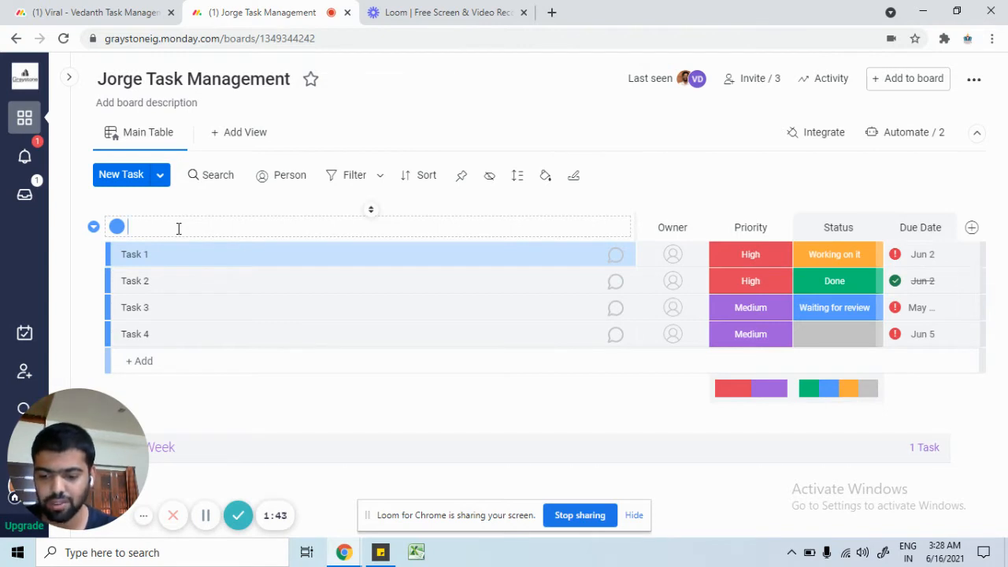
text(This we)
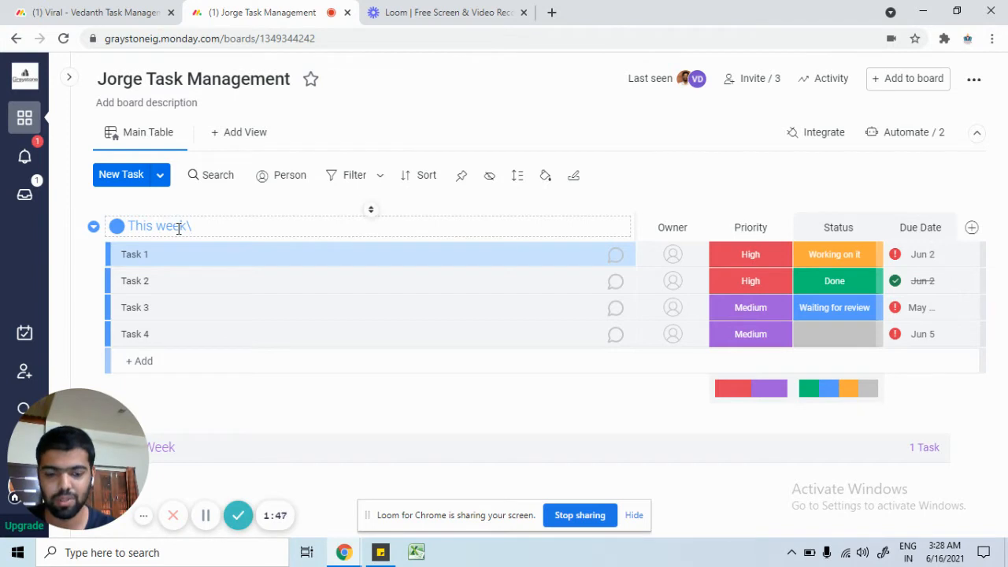
text(ek)
key(Return)
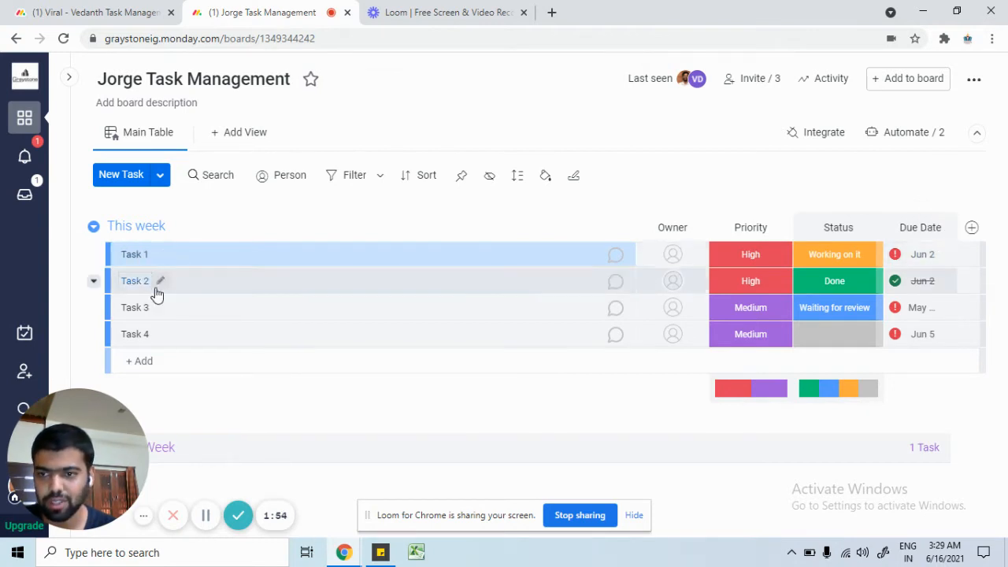
click(117, 259)
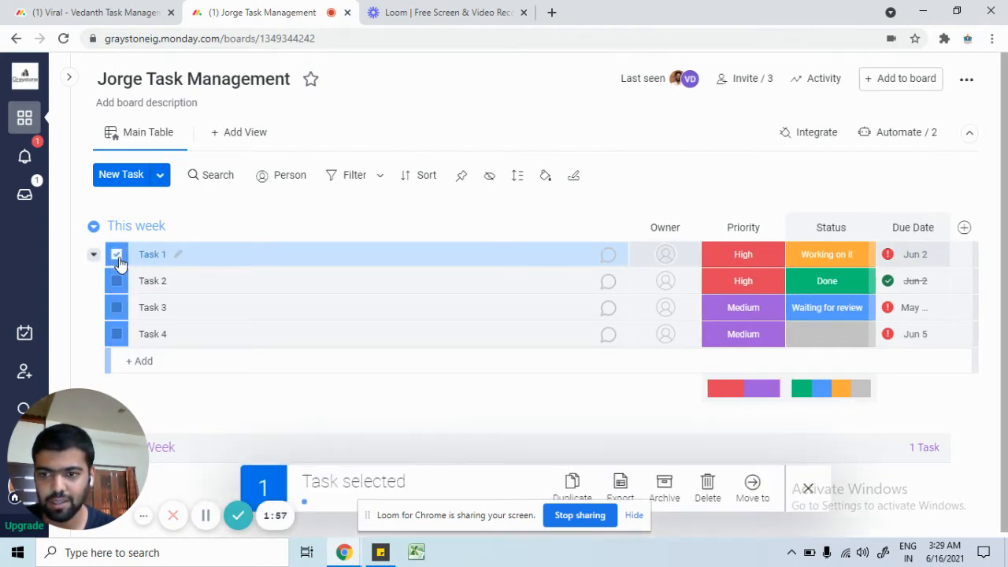
click(117, 281)
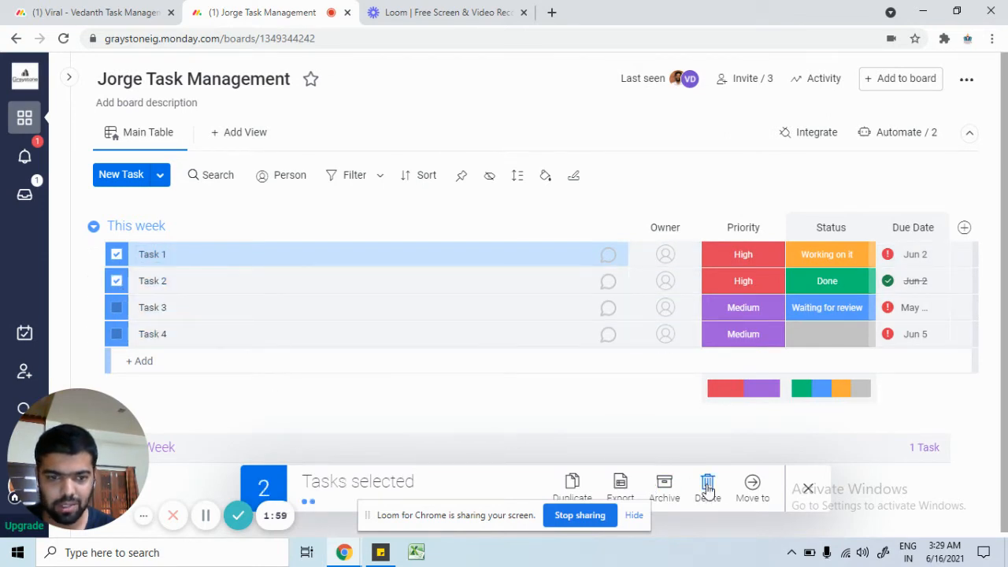
click(753, 484)
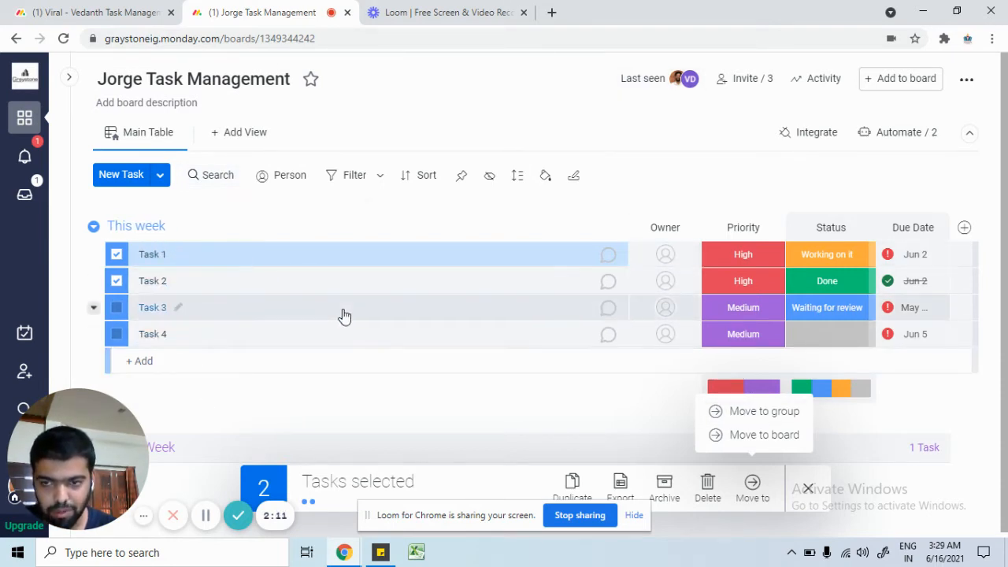
click(769, 421)
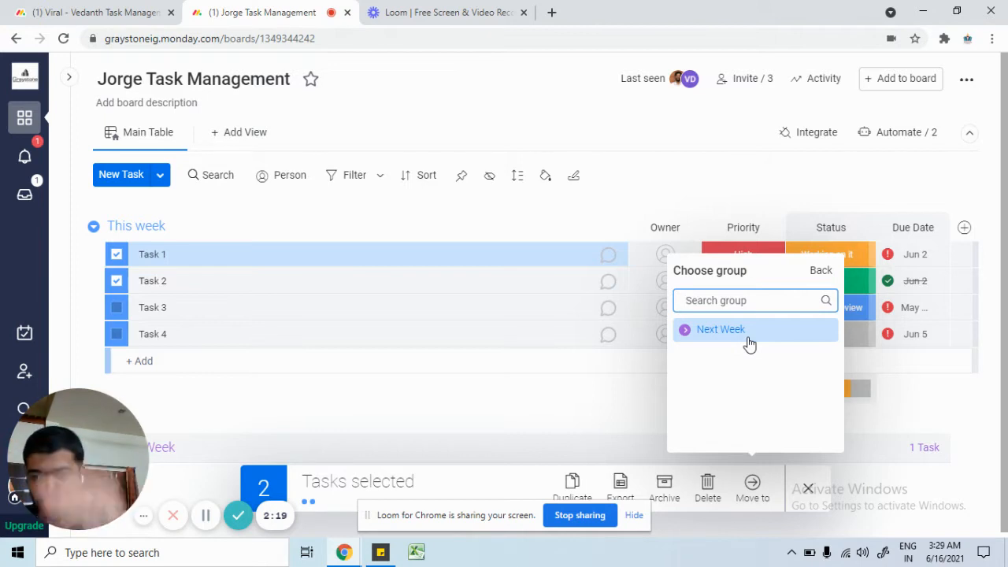
click(817, 276)
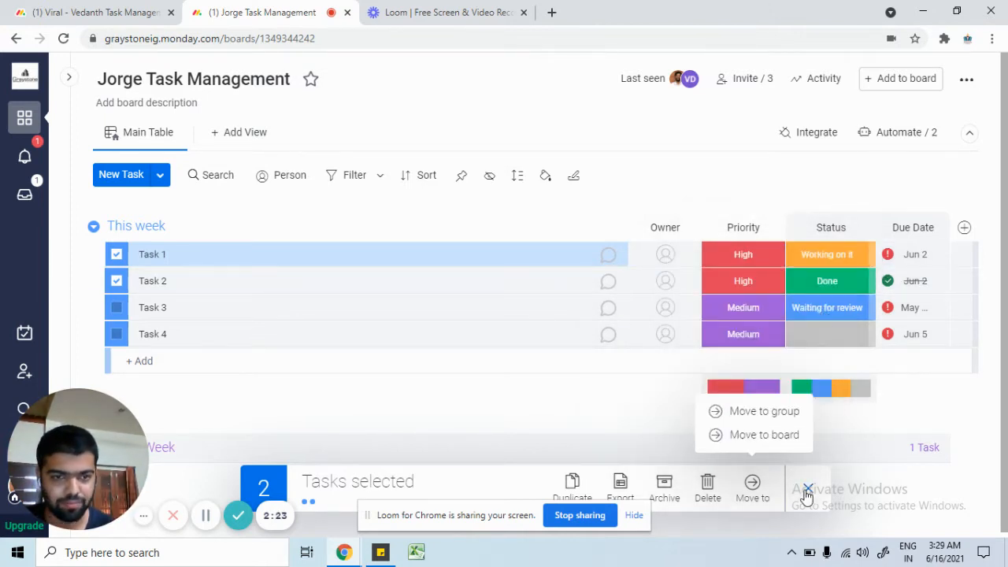
click(808, 489)
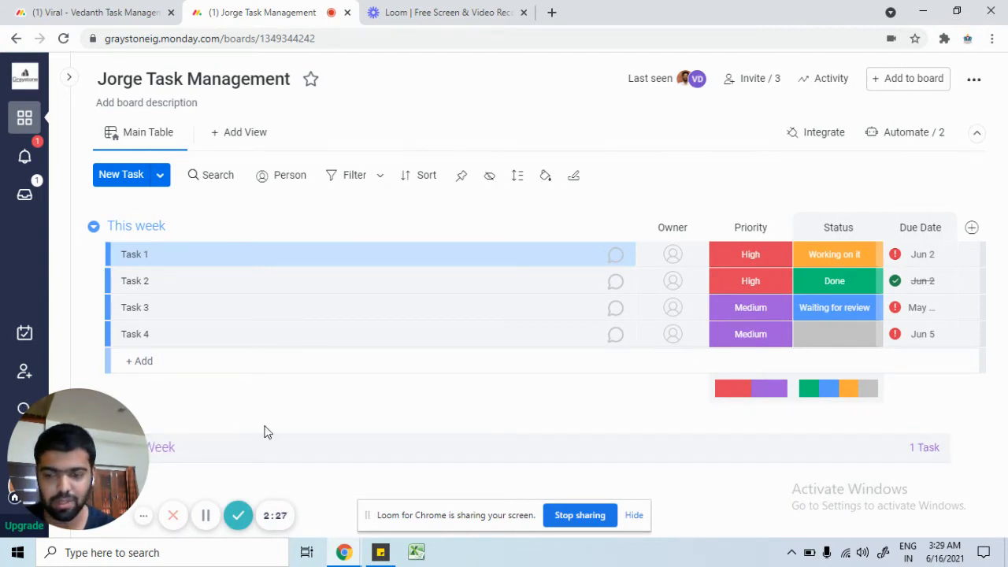
Step: Assign the operations manager as Task 1's owner, then remove them
click(676, 256)
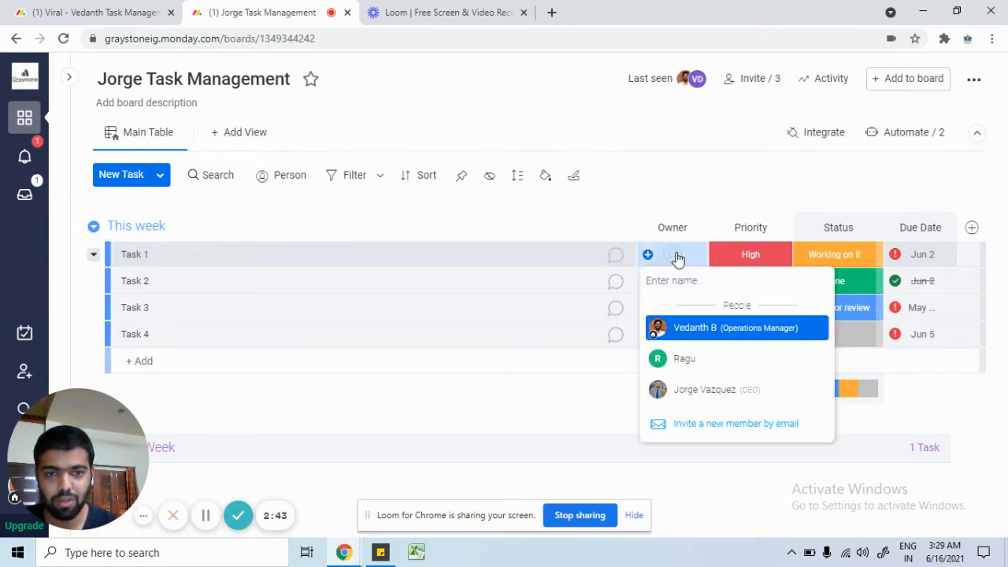
click(691, 329)
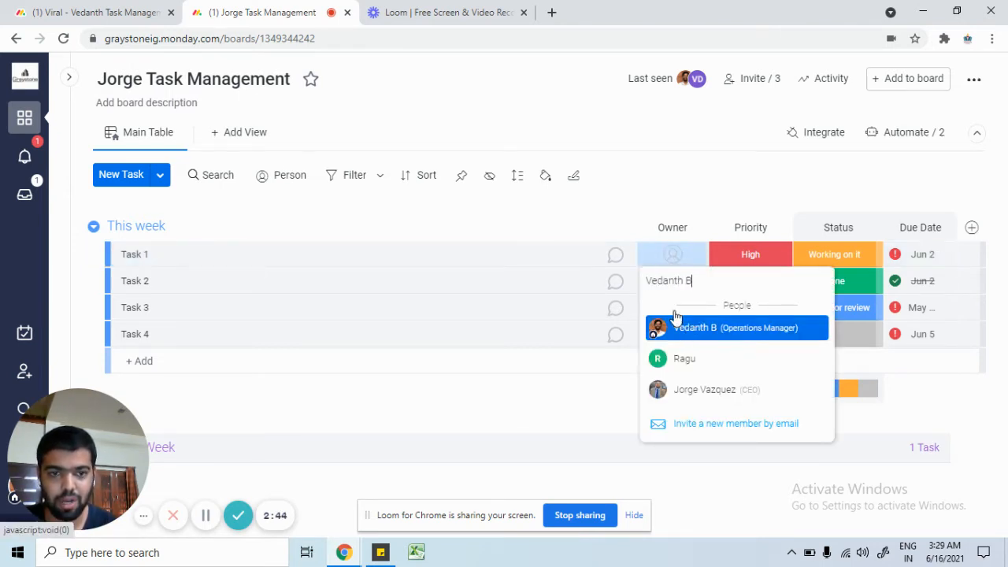
click(689, 261)
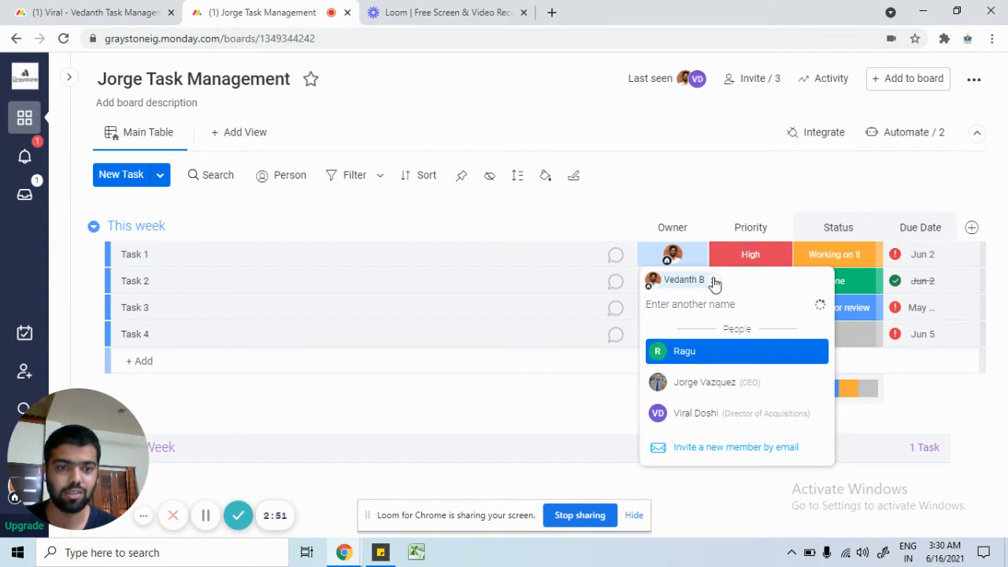
click(714, 282)
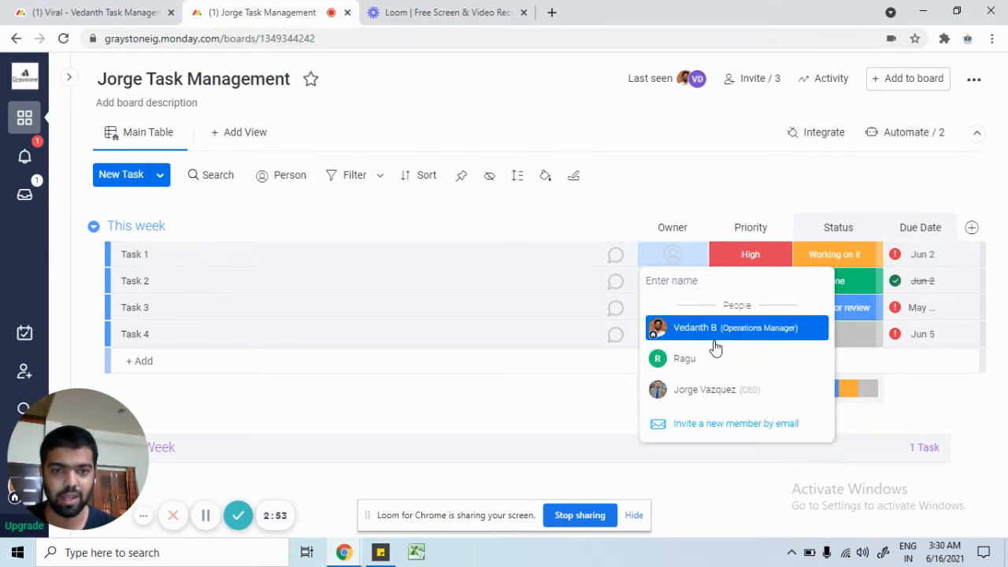
Step: Make the CEO Task 1's owner, then remove them so the cell is empty
click(695, 391)
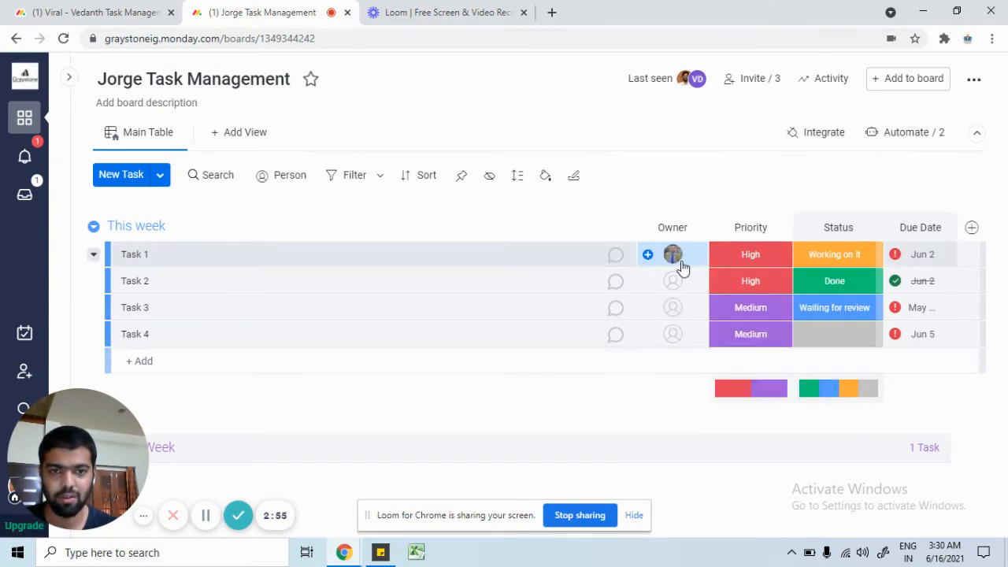
mouse_move(682, 268)
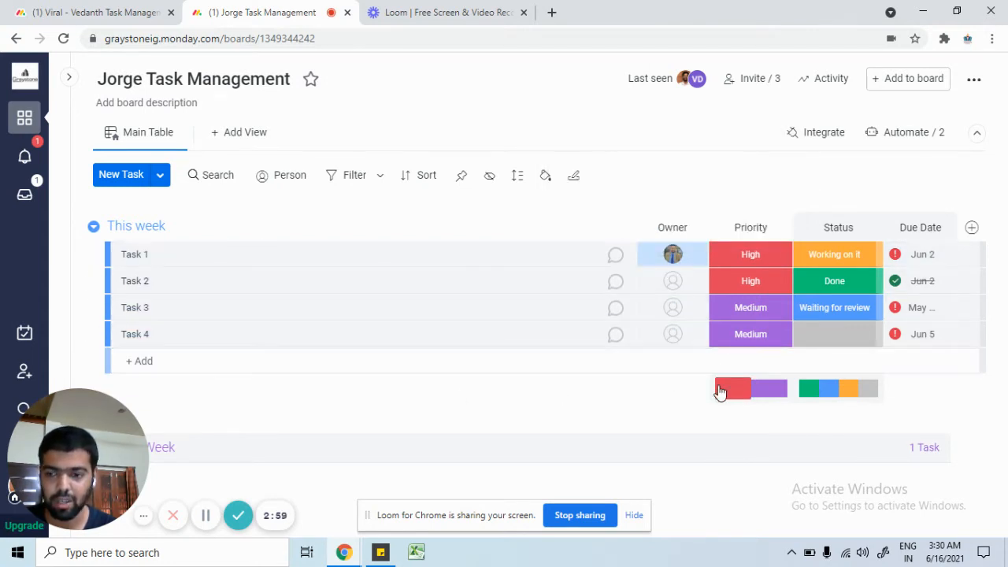
mouse_move(718, 392)
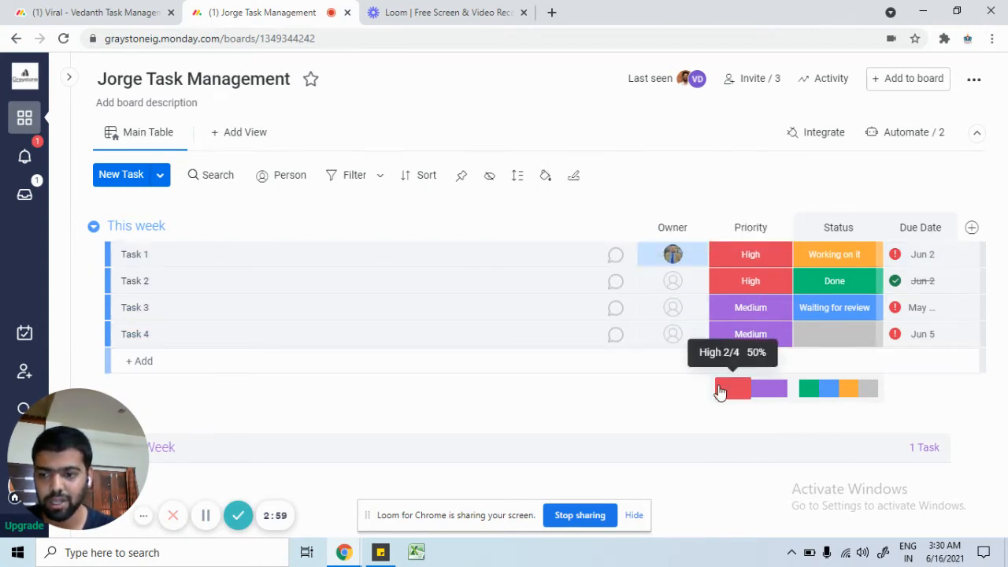
click(696, 257)
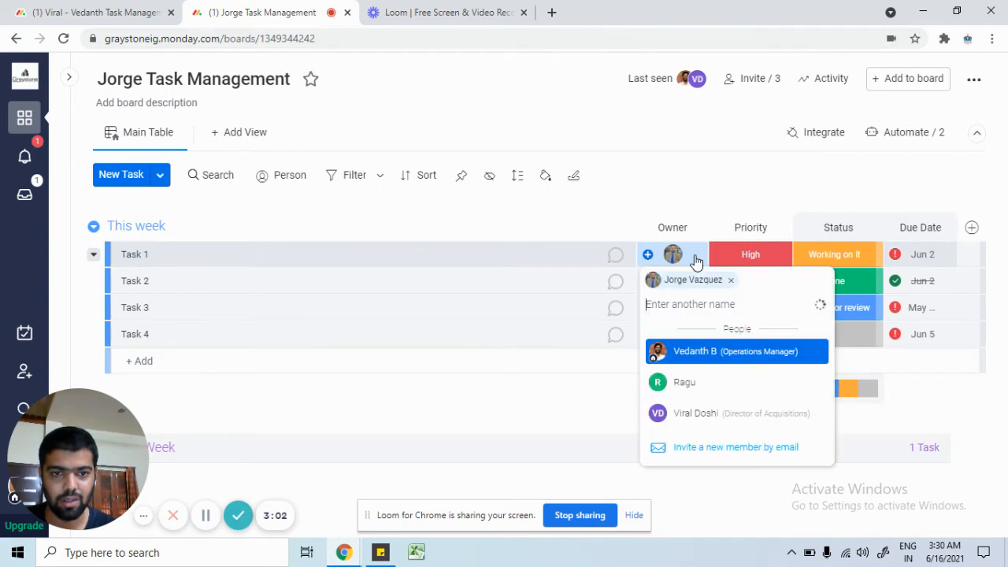
click(731, 281)
click(768, 196)
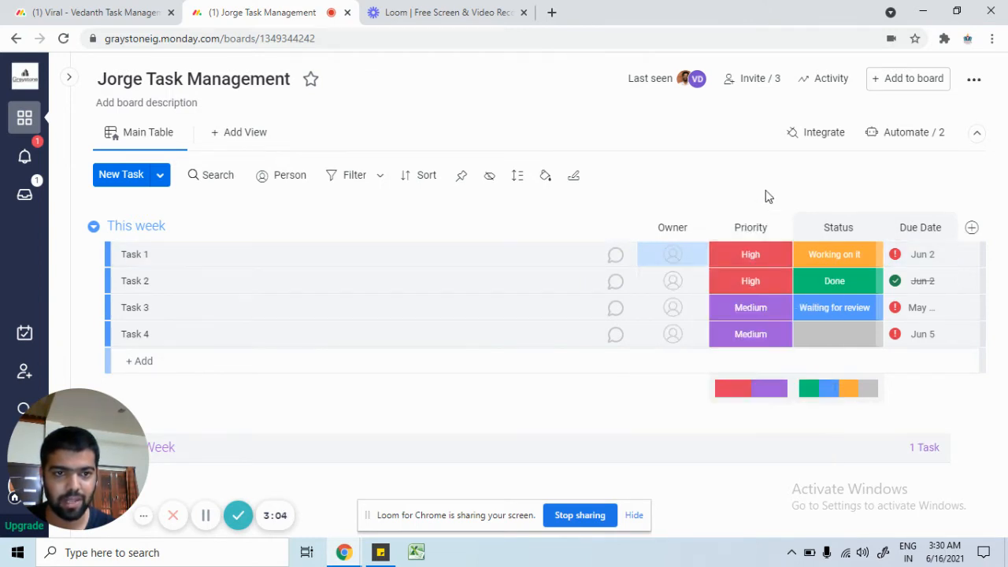
click(753, 256)
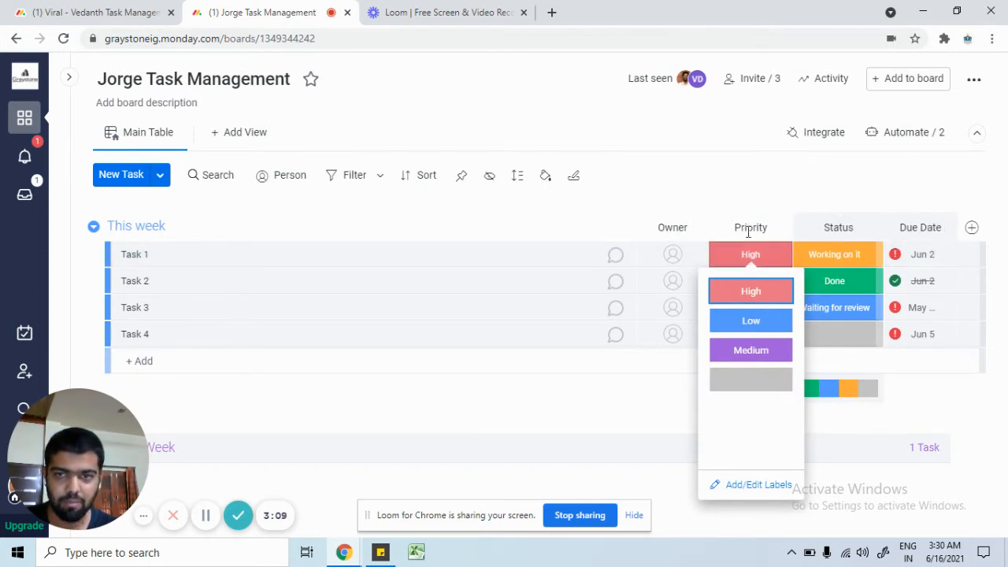
click(808, 181)
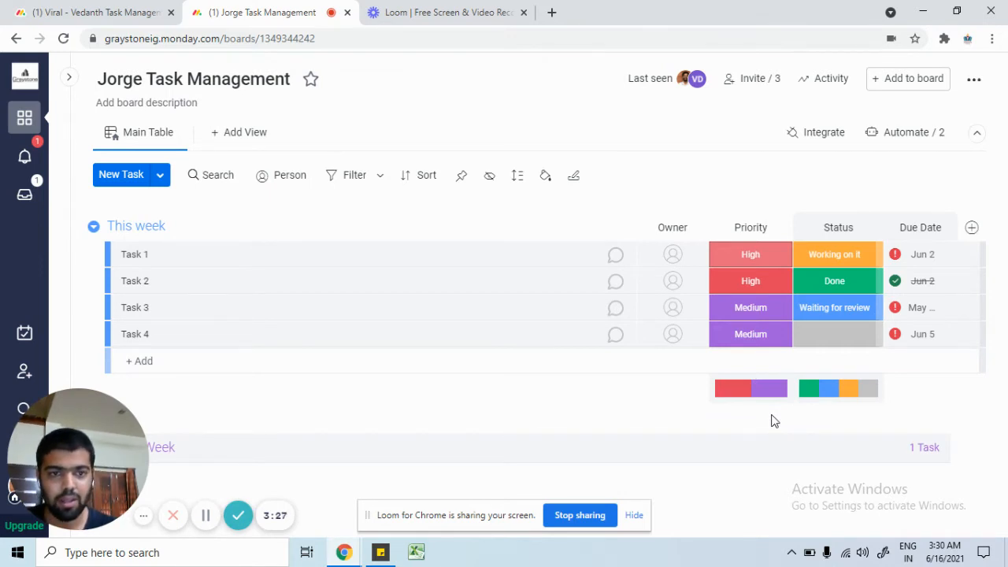
click(766, 259)
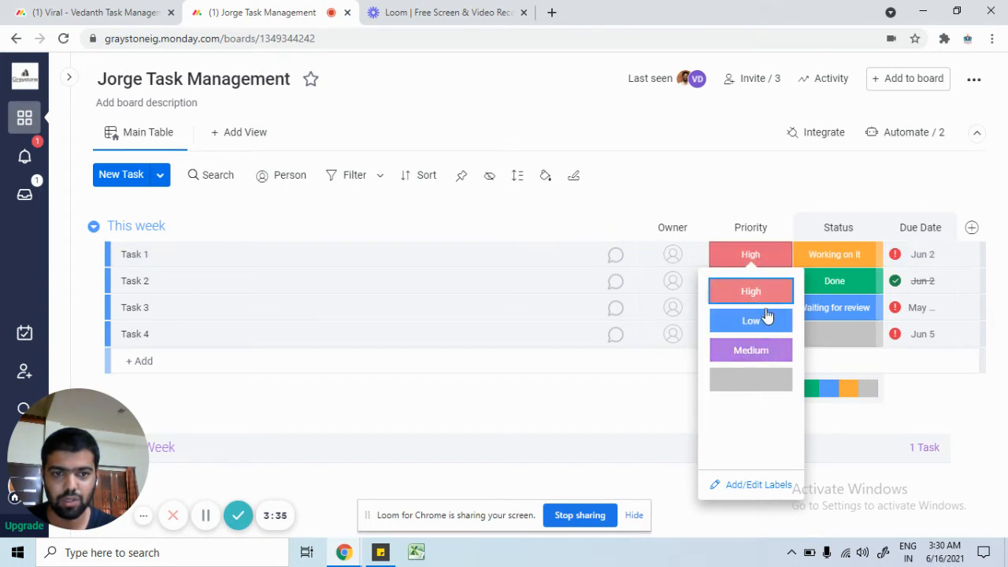
click(843, 258)
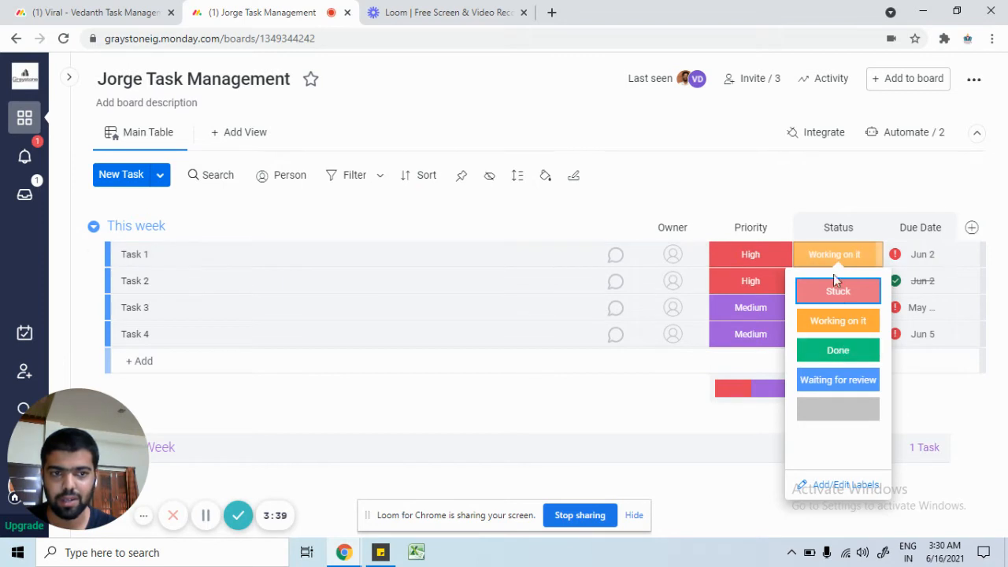
click(860, 181)
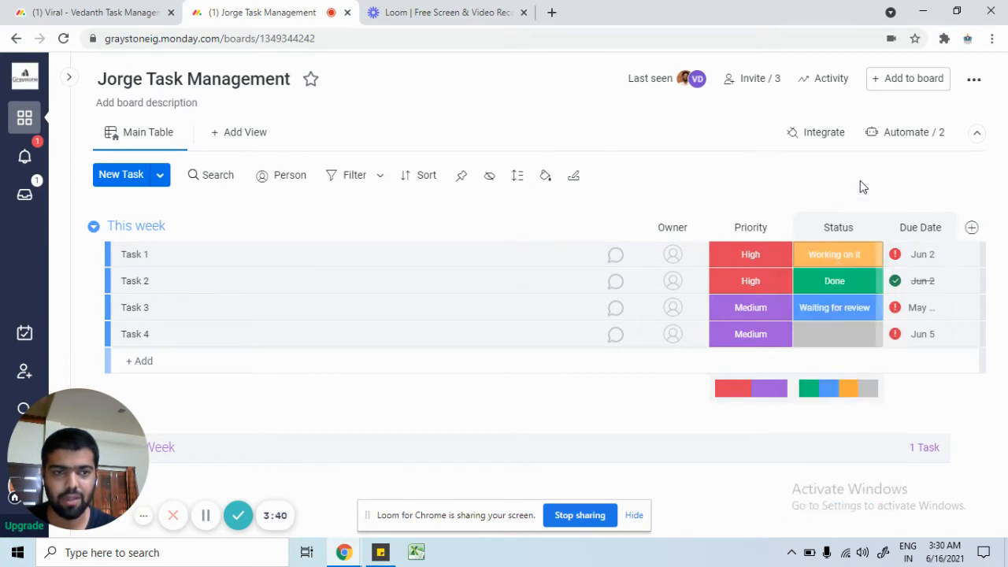
Step: Pick a new June 2021 date in Task 1's due-date calendar
click(920, 263)
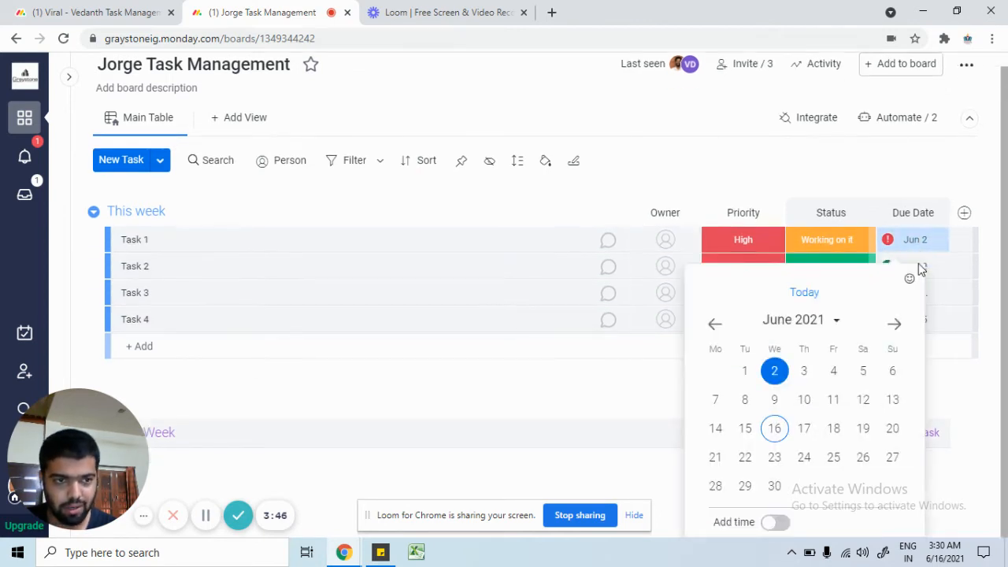
click(792, 432)
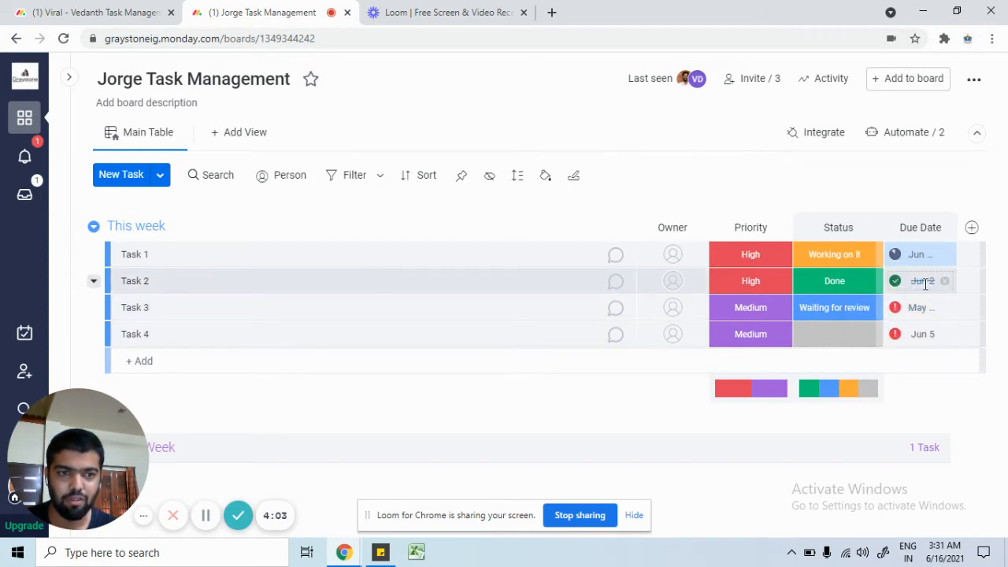
click(853, 288)
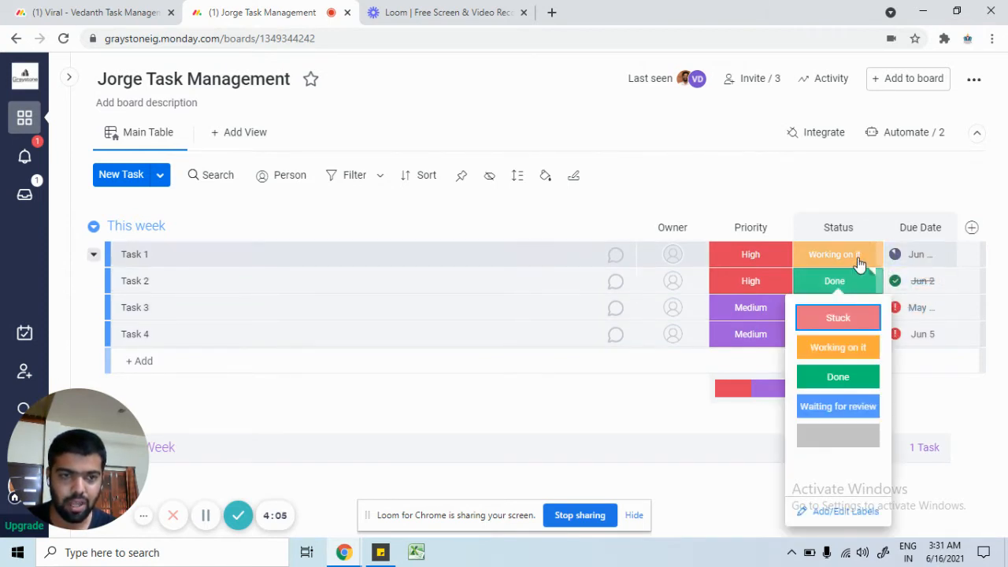
Step: Set Task 1's status label to Done
click(859, 263)
click(836, 350)
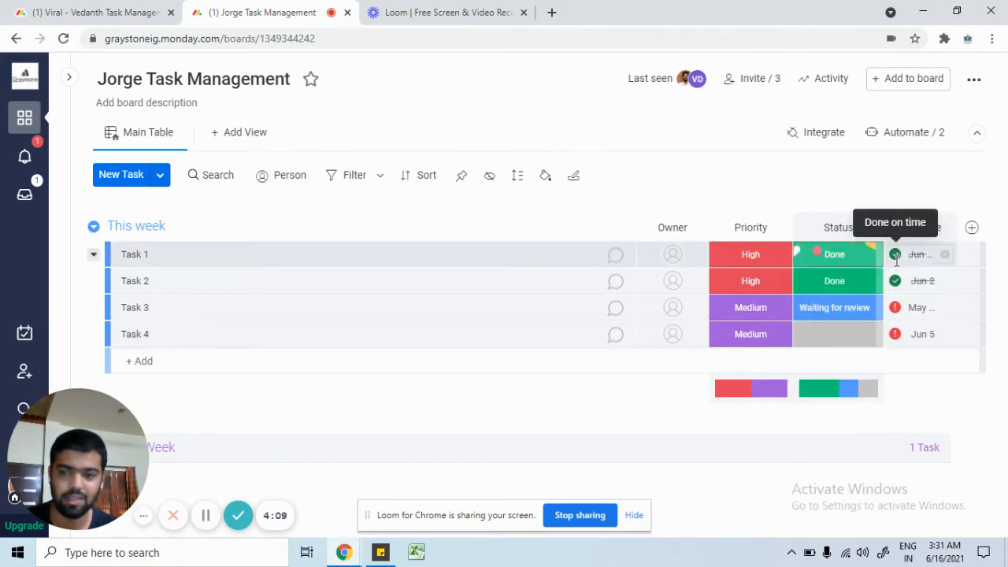
click(117, 255)
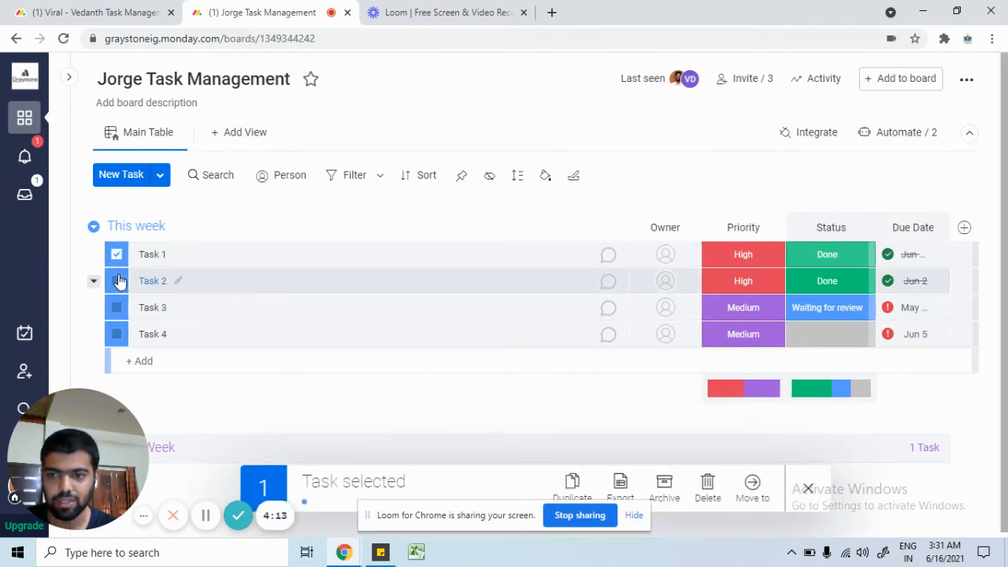
click(117, 282)
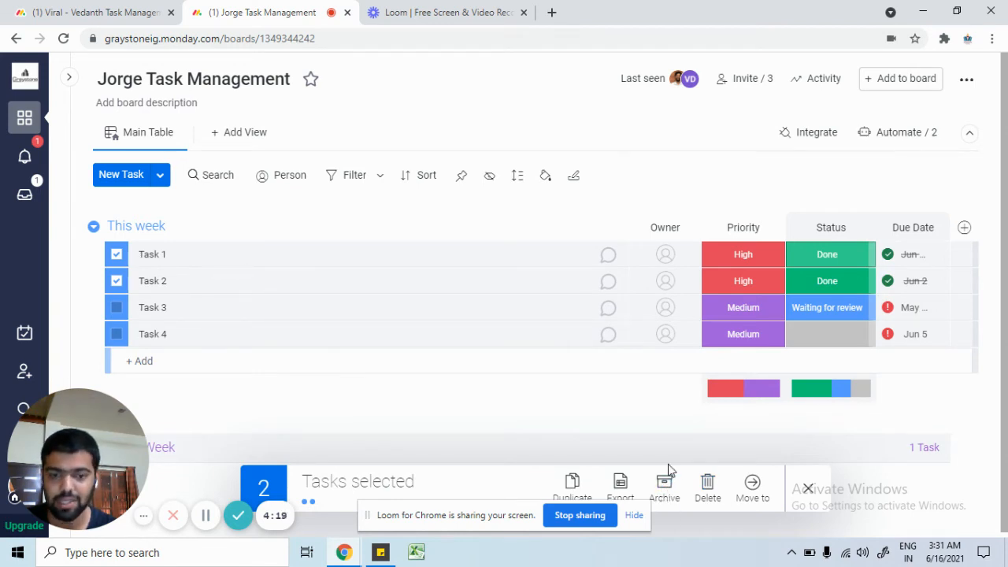
click(806, 490)
Step: Browse the new-item options, then insert a 'New Task' row at the top of This week
click(160, 175)
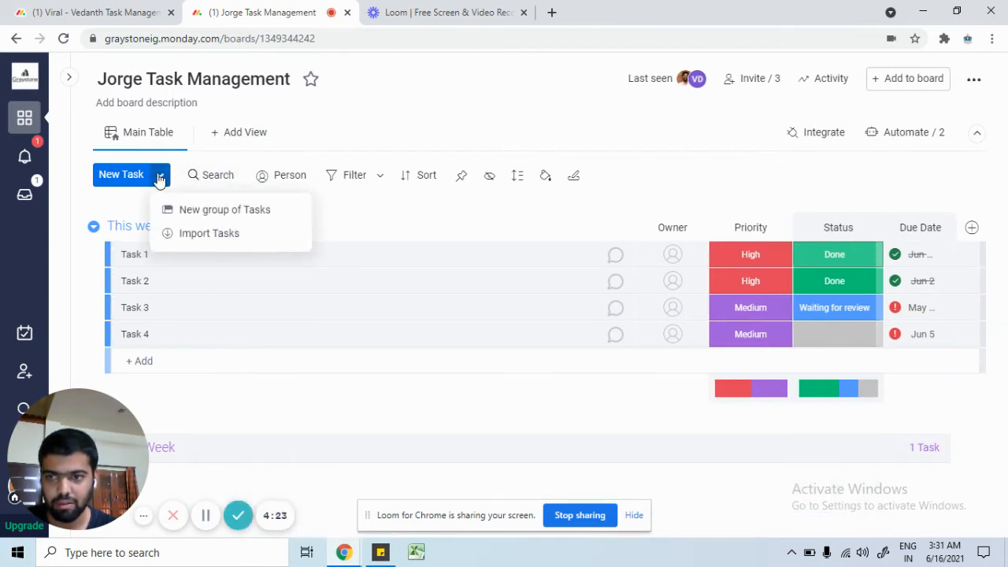
click(354, 207)
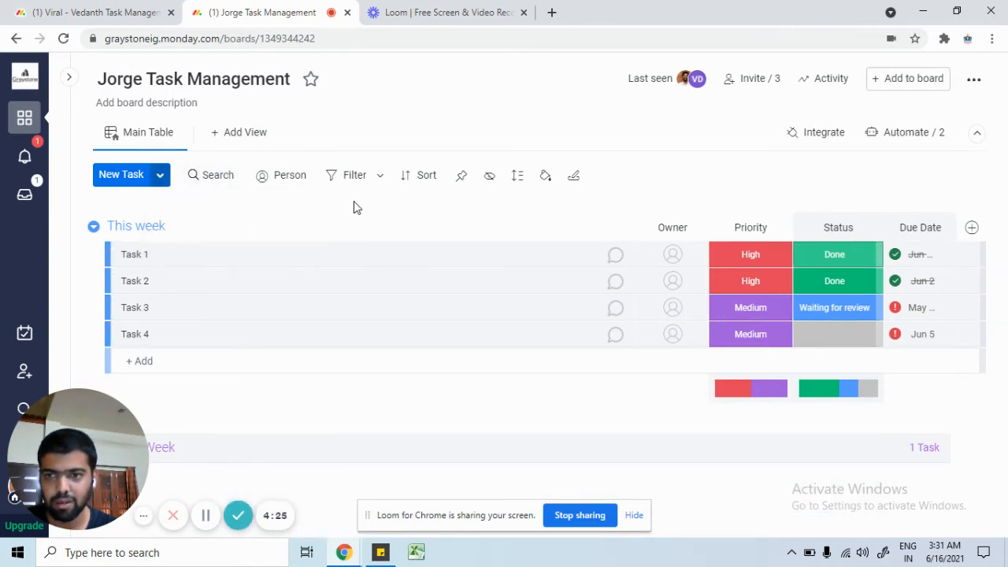
click(161, 180)
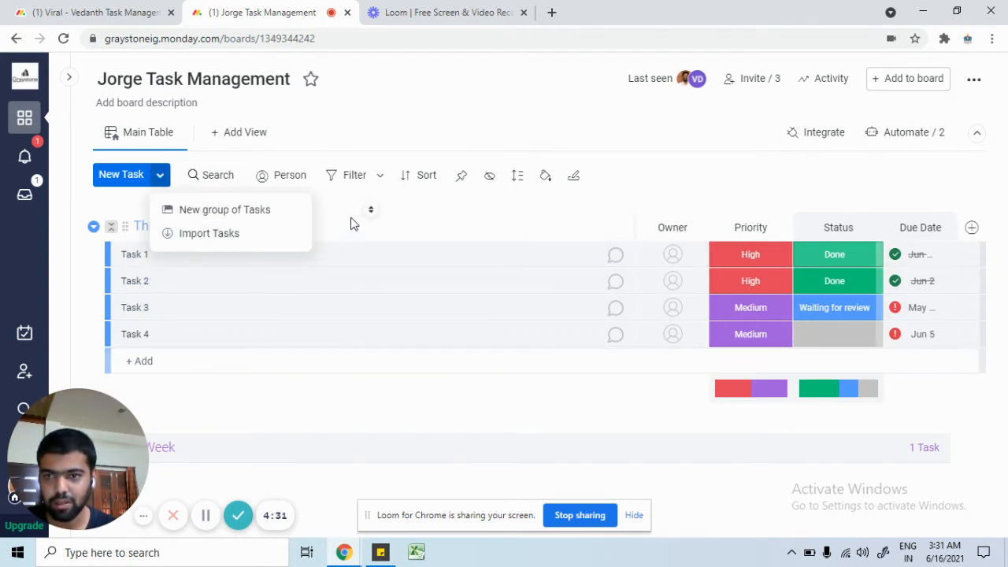
click(421, 229)
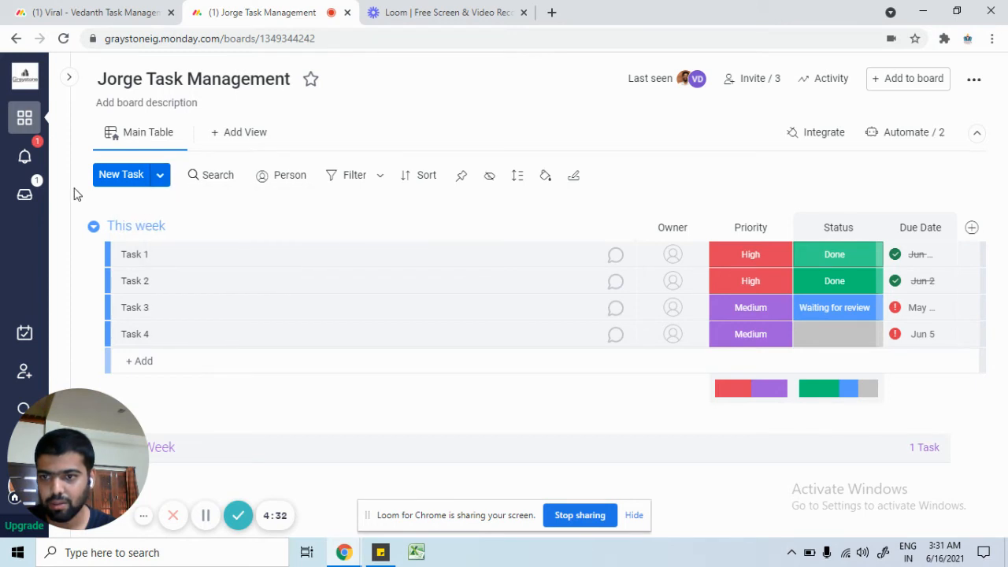
click(162, 175)
click(414, 198)
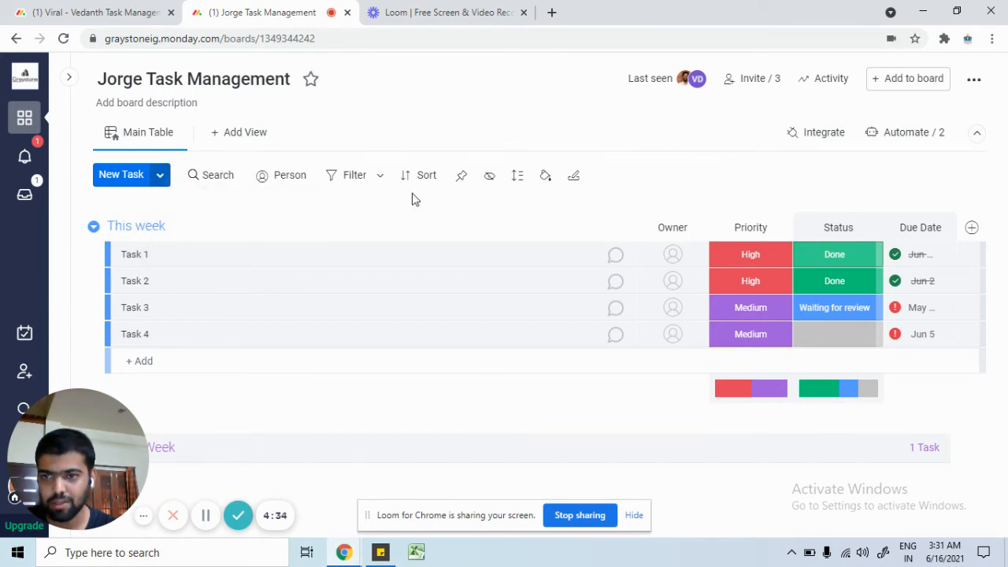
click(118, 174)
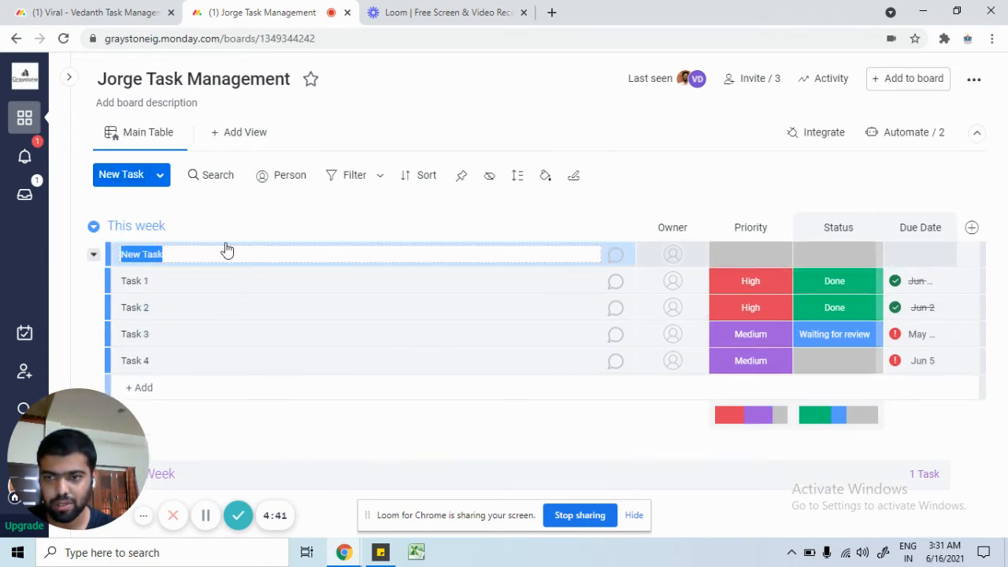
click(297, 227)
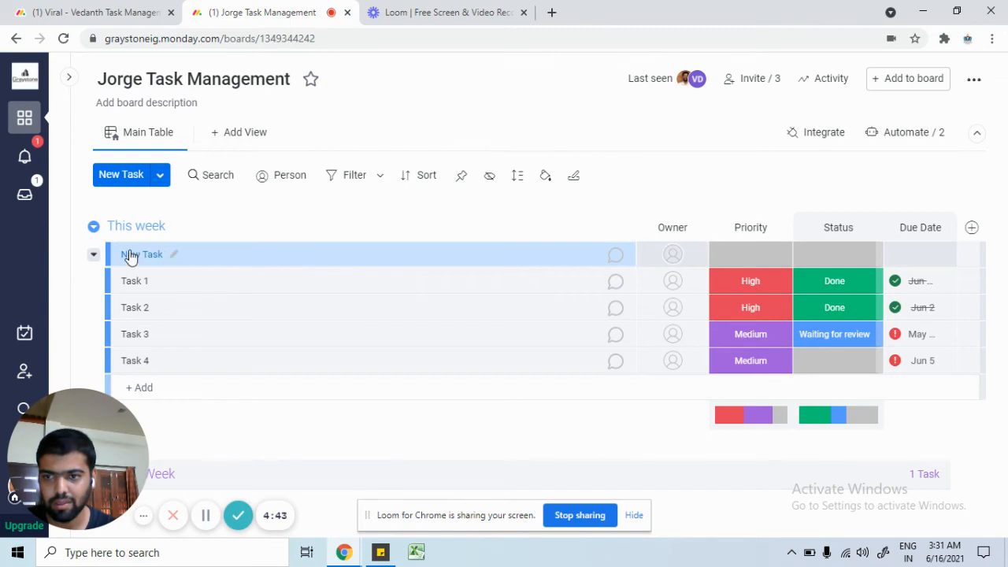
Step: Add a new group of tasks and name it 'Done Items'
click(160, 176)
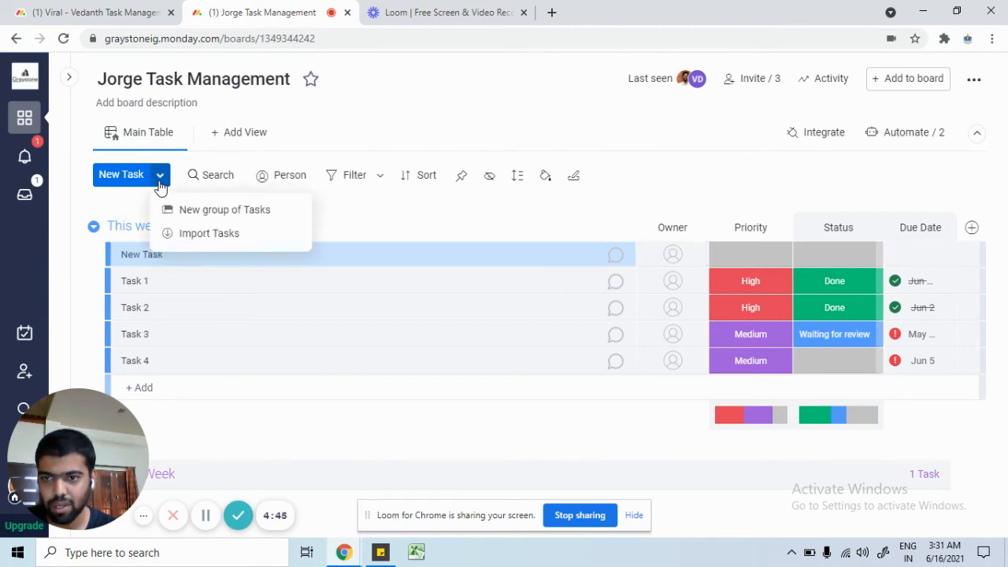
click(209, 211)
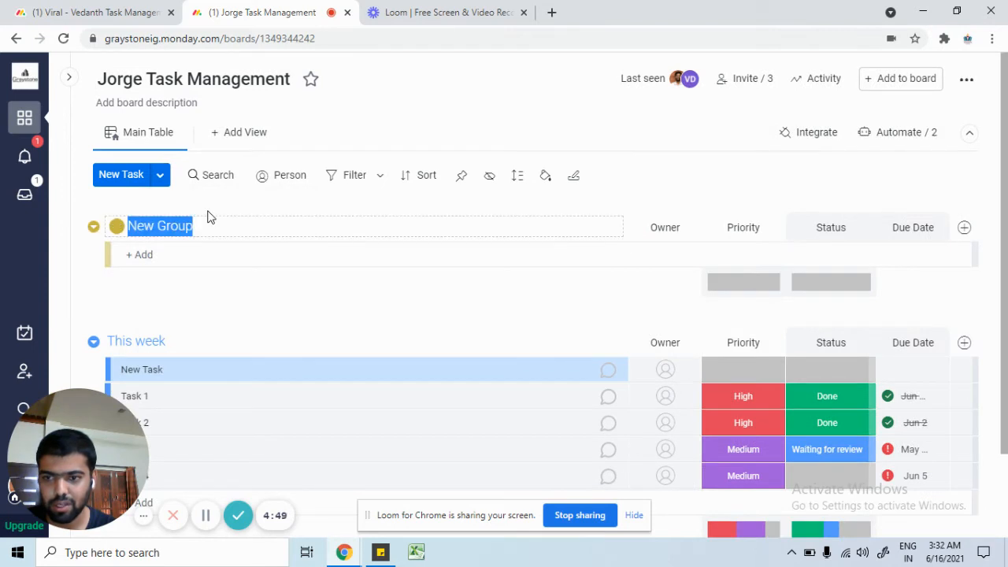
text(D)
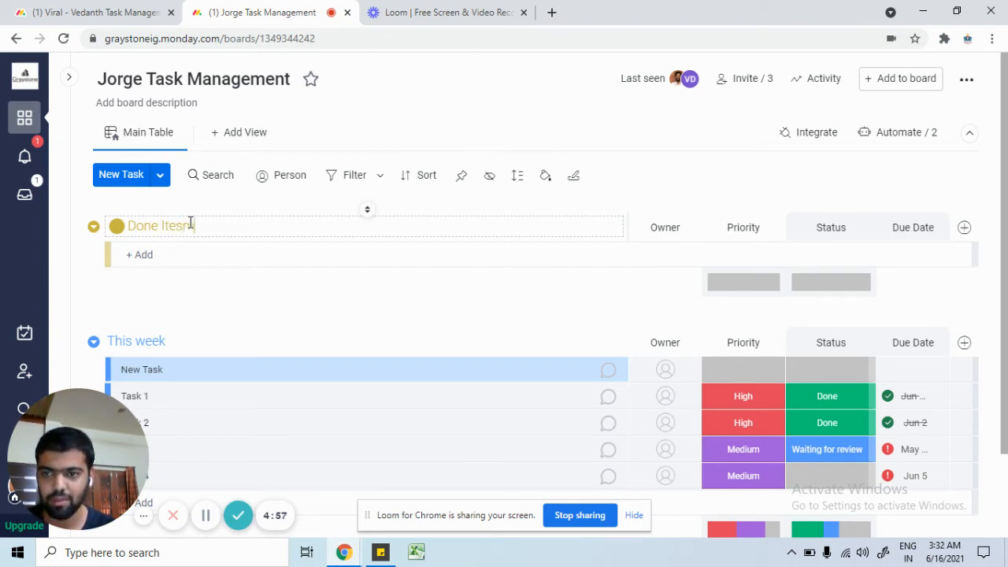
text(one Items)
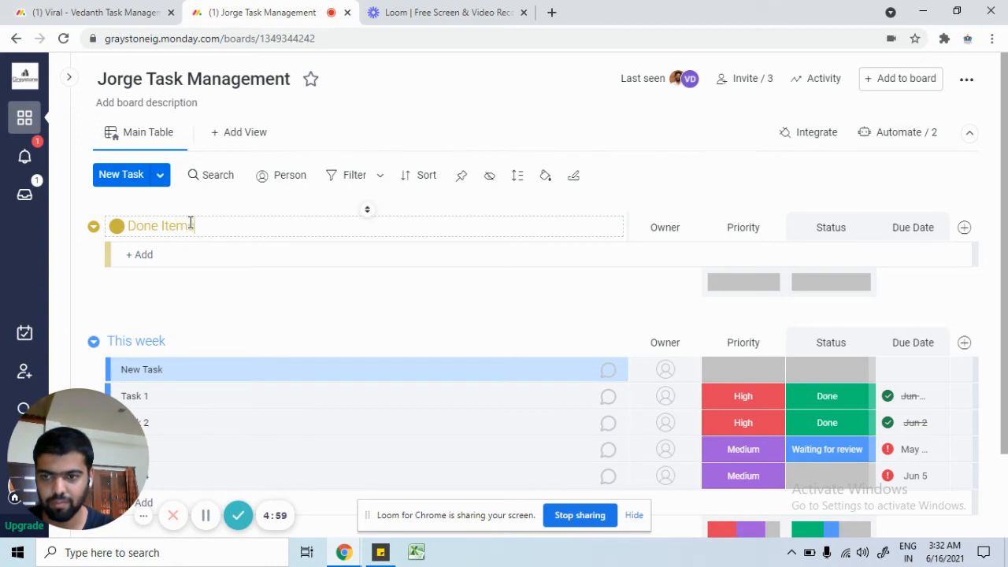
key(Return)
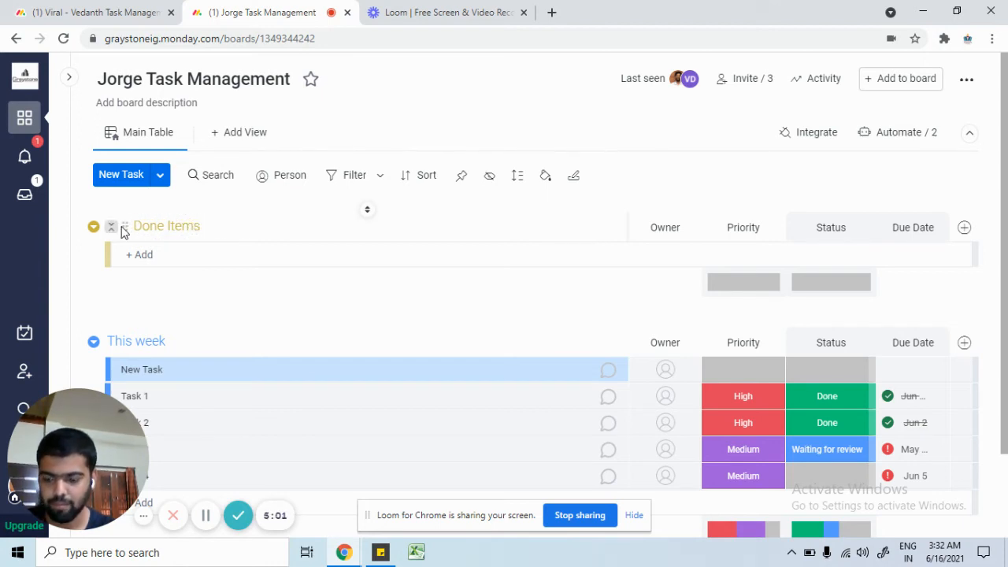
Step: Toggle the browser's find box, then drag the Done Items group lower on the board
key(ctrl+f)
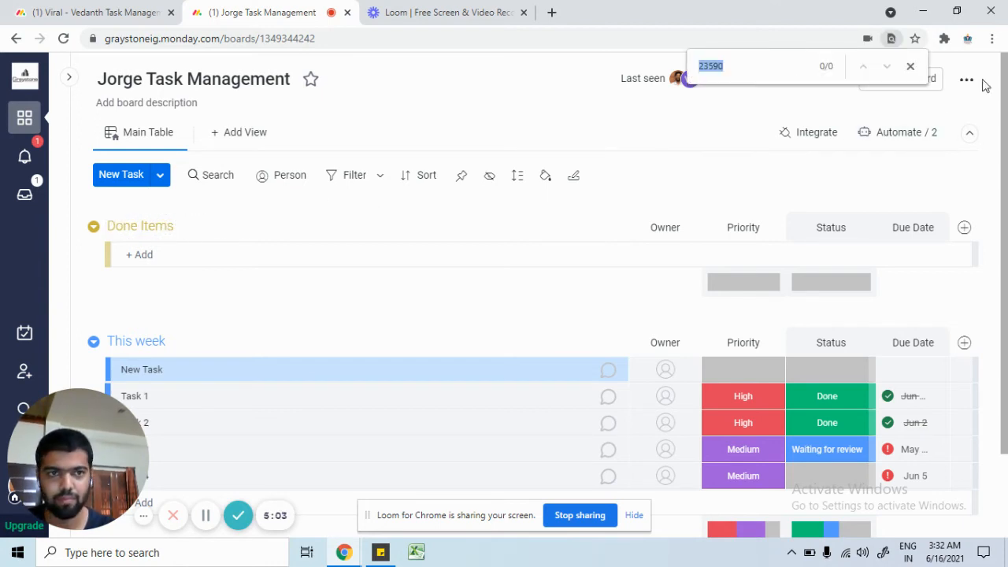
click(910, 66)
key(ctrl+f)
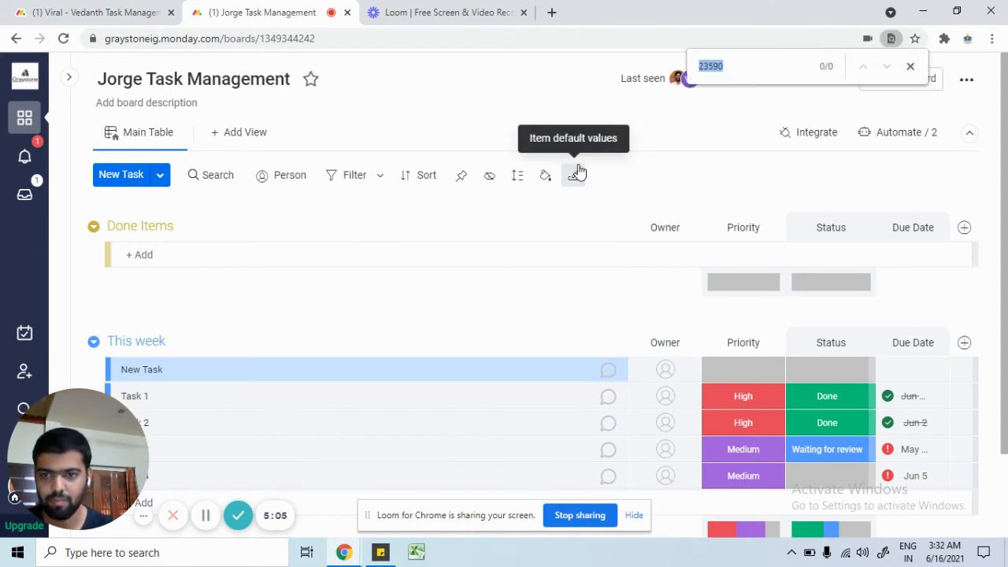
click(481, 236)
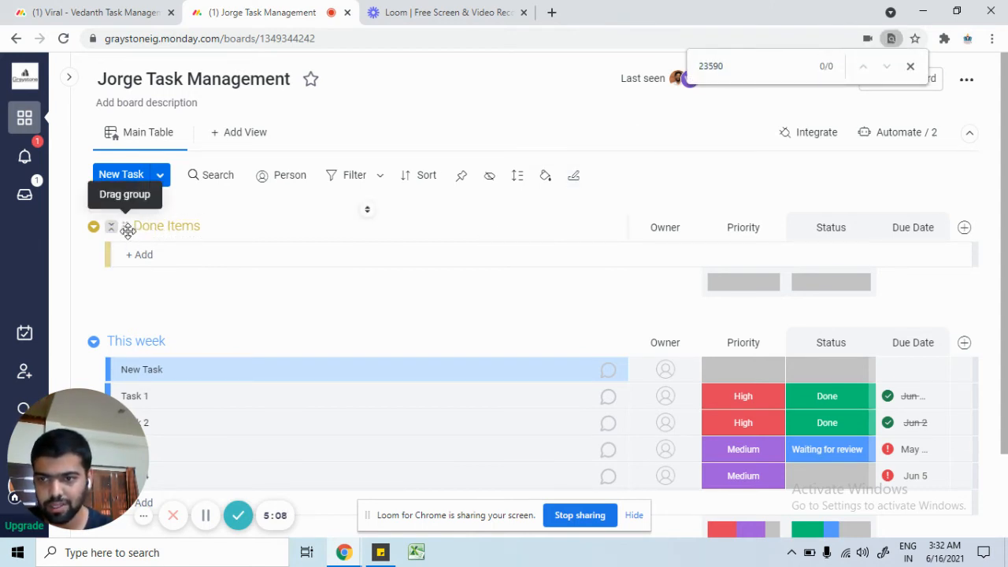
drag(126, 227, 218, 475)
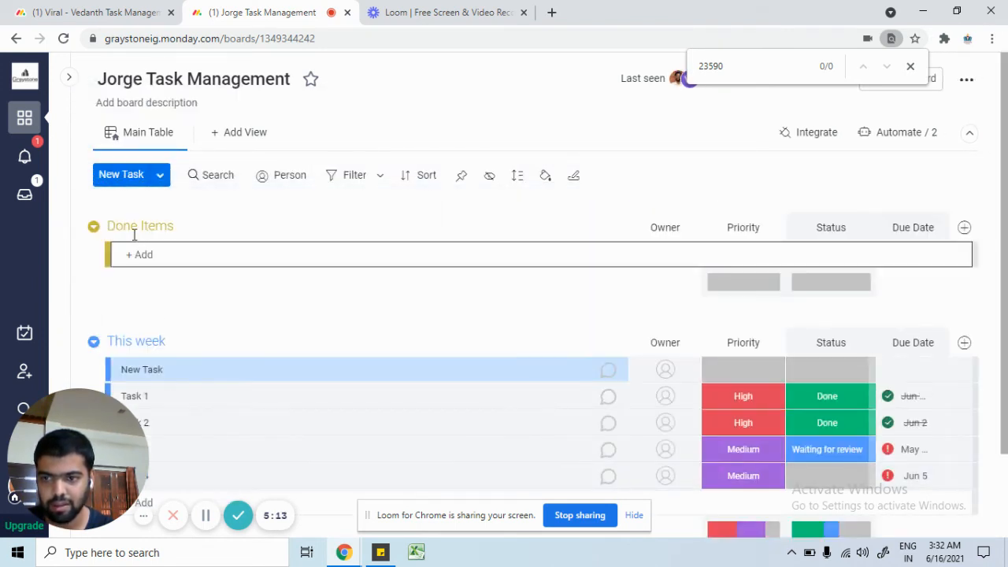
Step: Drag the collapsed Done Items group below Next Week, re-expand This week, and close the find bar
click(111, 228)
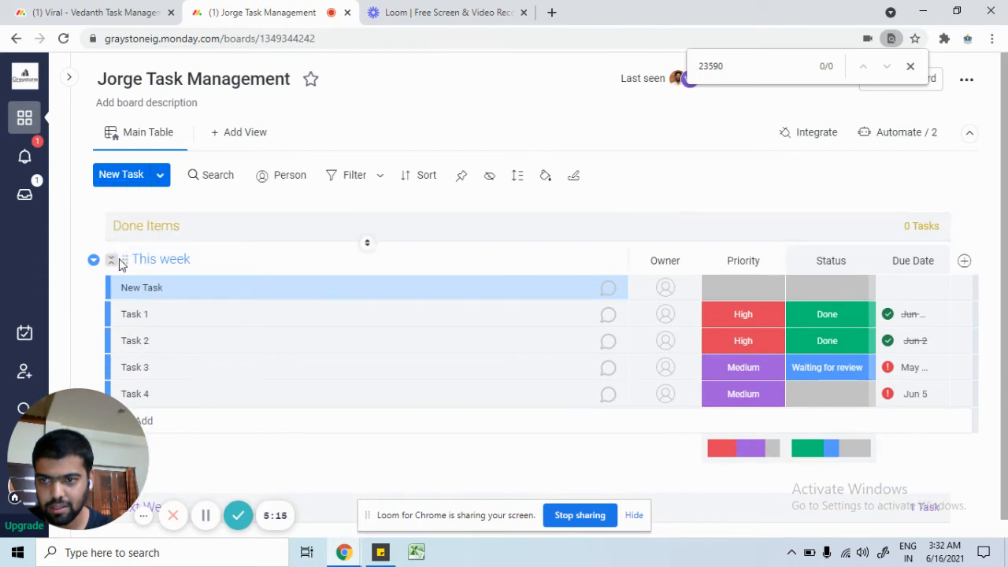
click(111, 262)
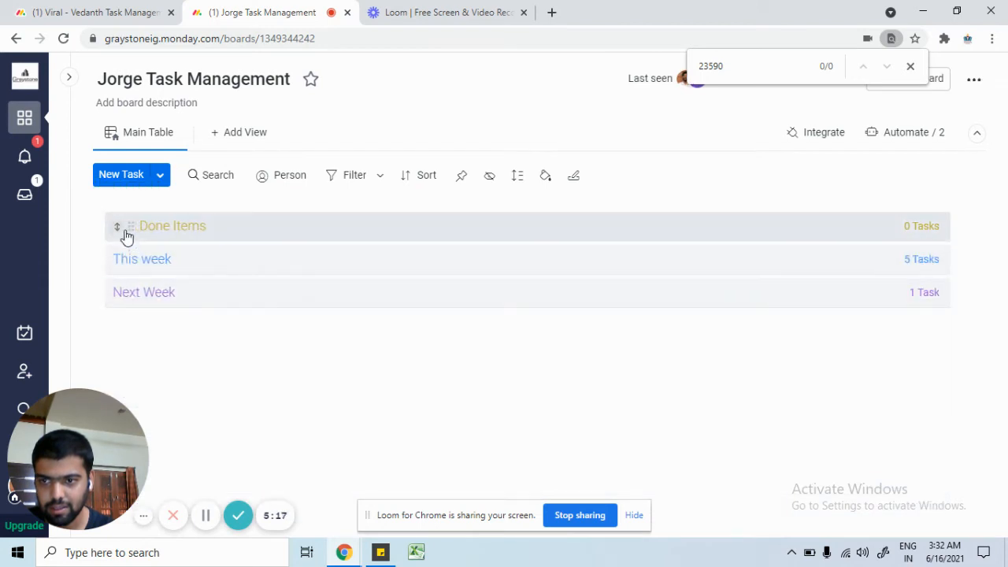
drag(129, 228, 130, 294)
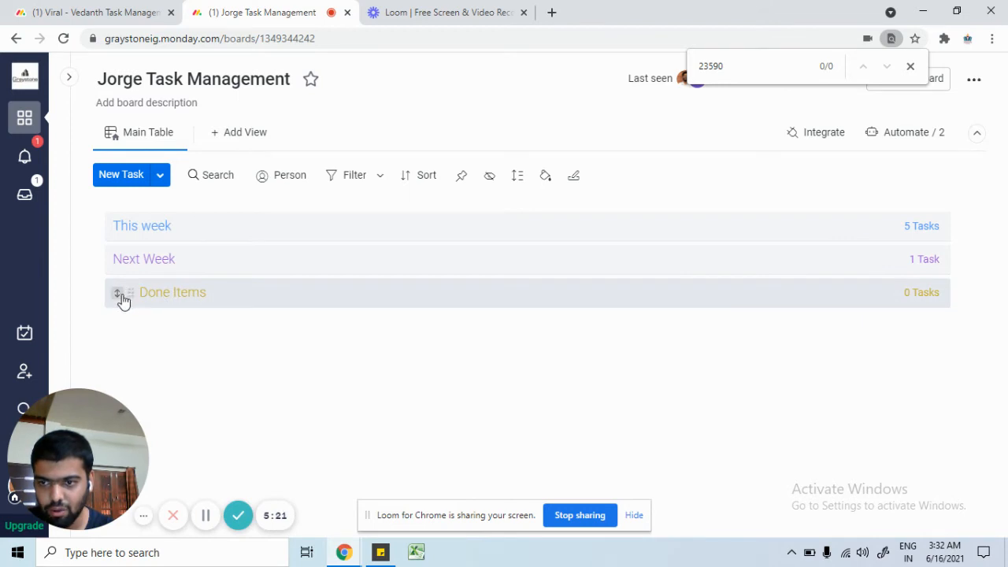
click(117, 228)
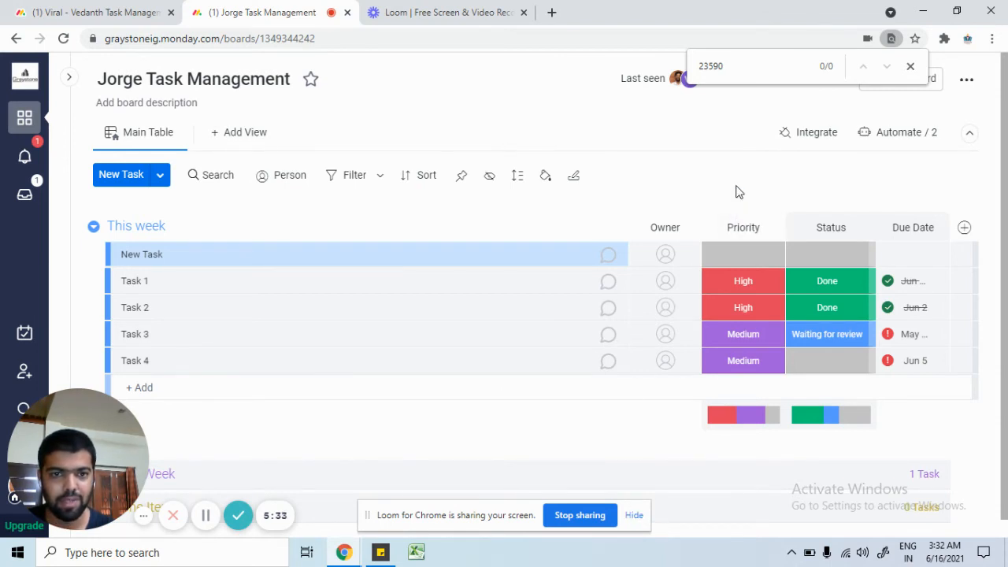
click(911, 66)
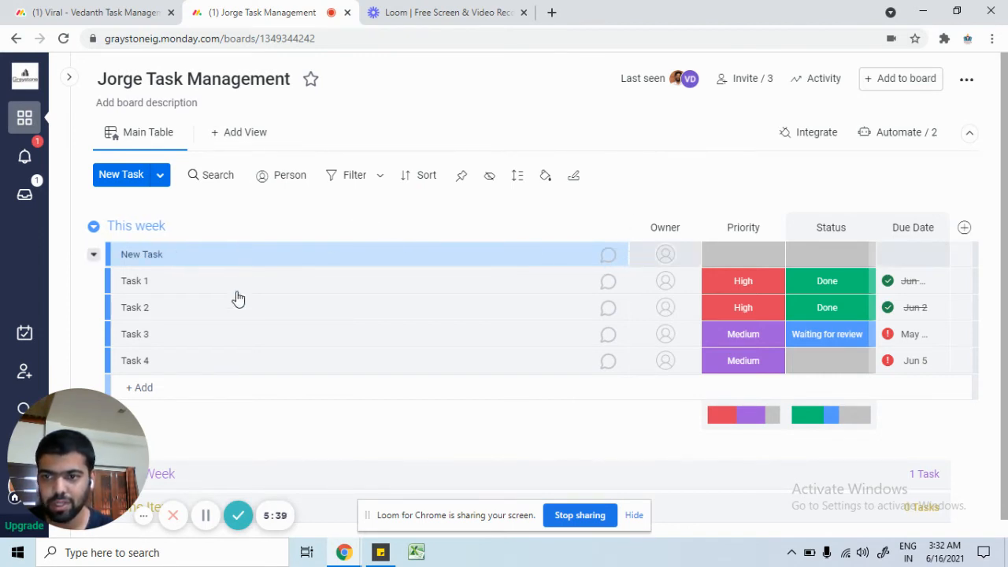
Step: Replace the 'New Task' name with a title about calling to discuss XYZ property
click(173, 256)
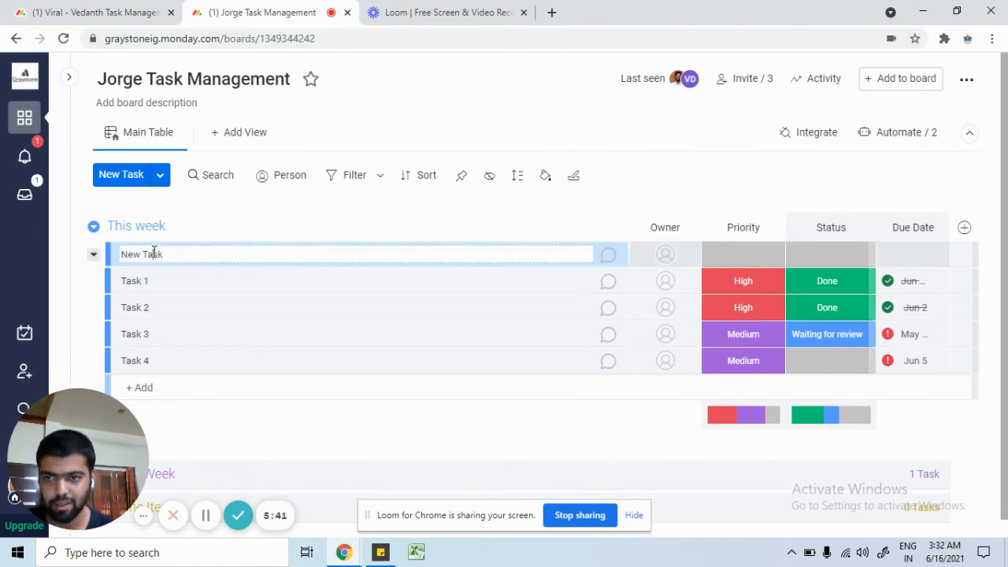
double_click(154, 252)
key(ctrl+a)
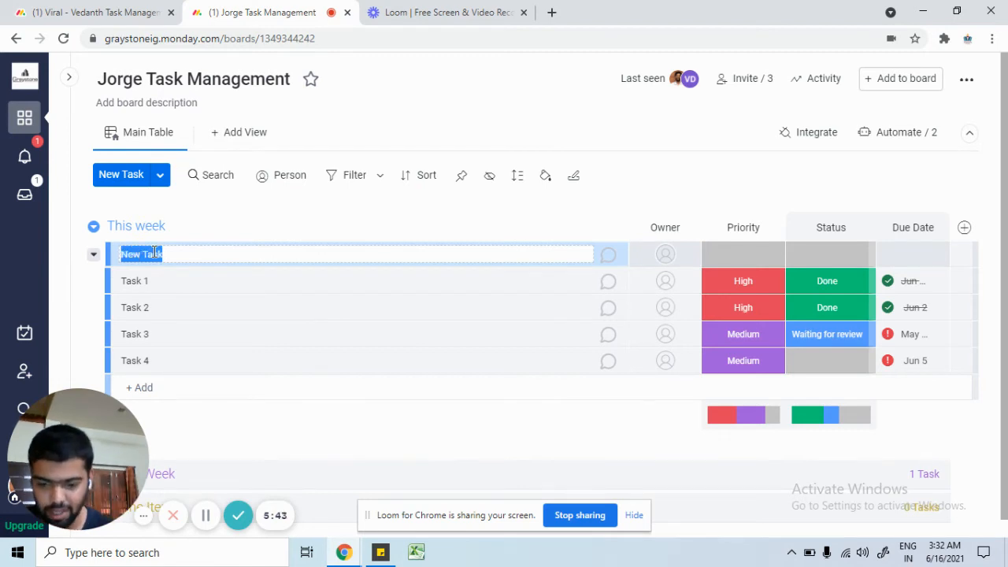
text(cuss XYZ property)
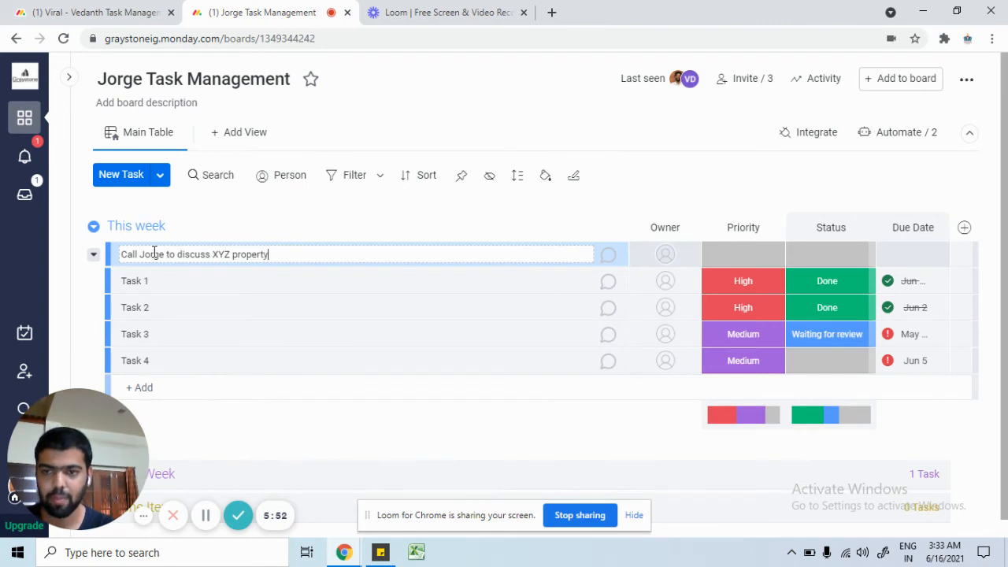
key(Return)
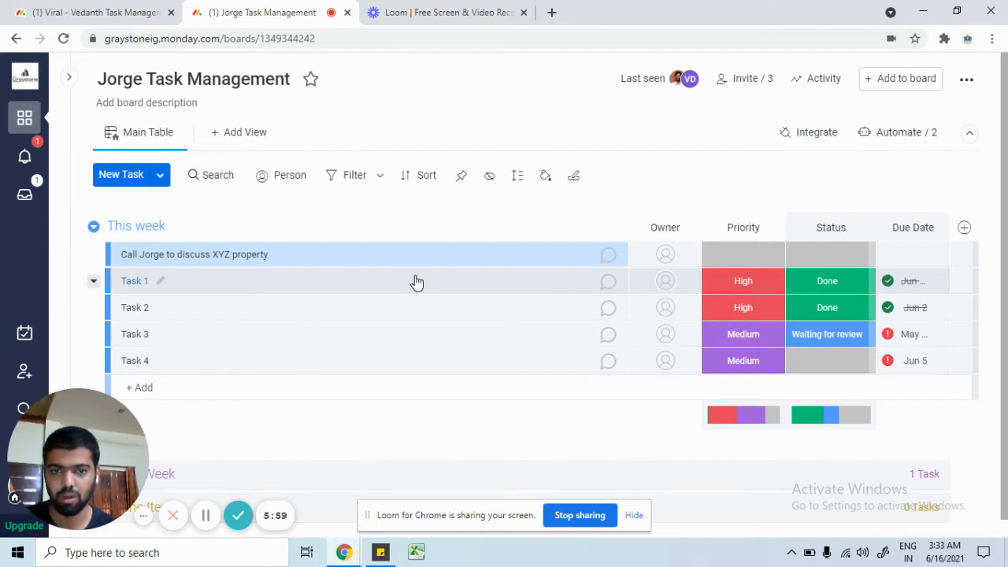
Step: Open the XYZ property task and start an update reading 'Agenda', fixing the first letter
click(210, 259)
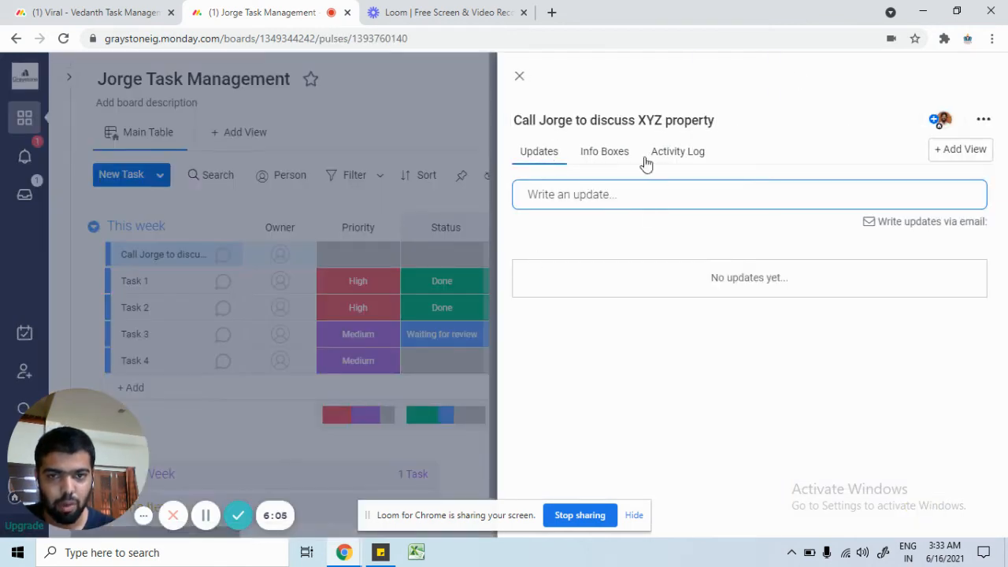
click(610, 197)
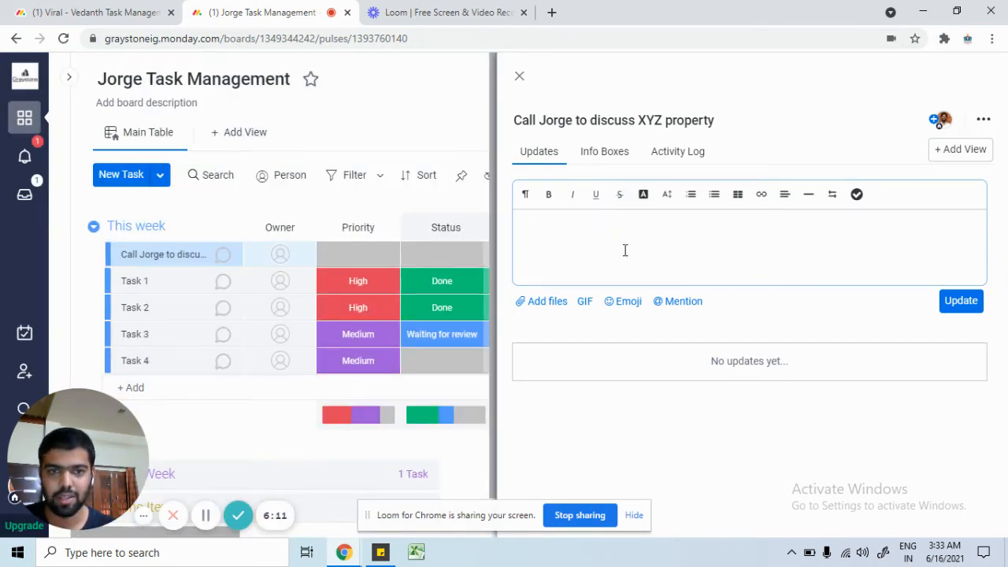
text(Gend)
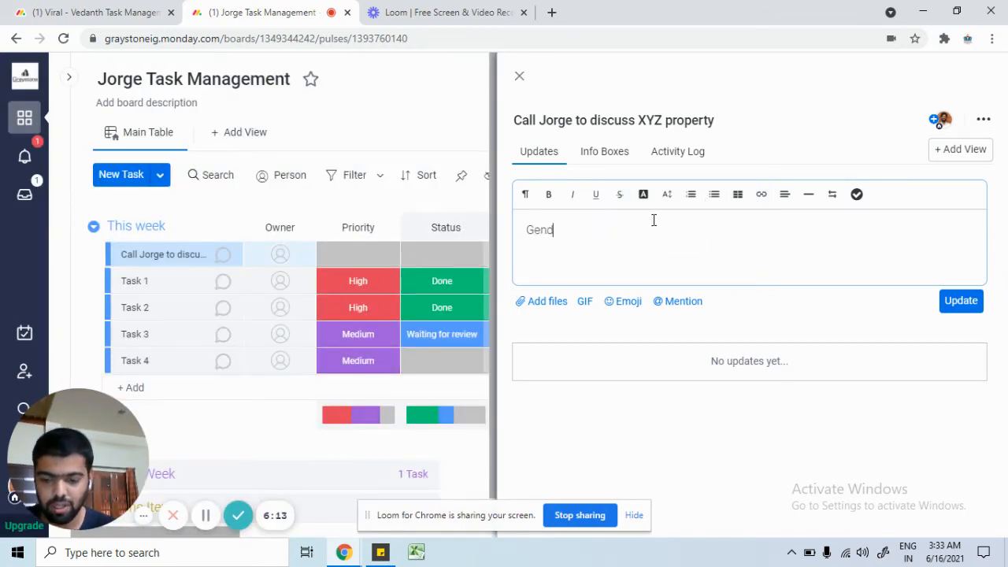
text(a)
key(Home)
key(shift+Right)
text(A)
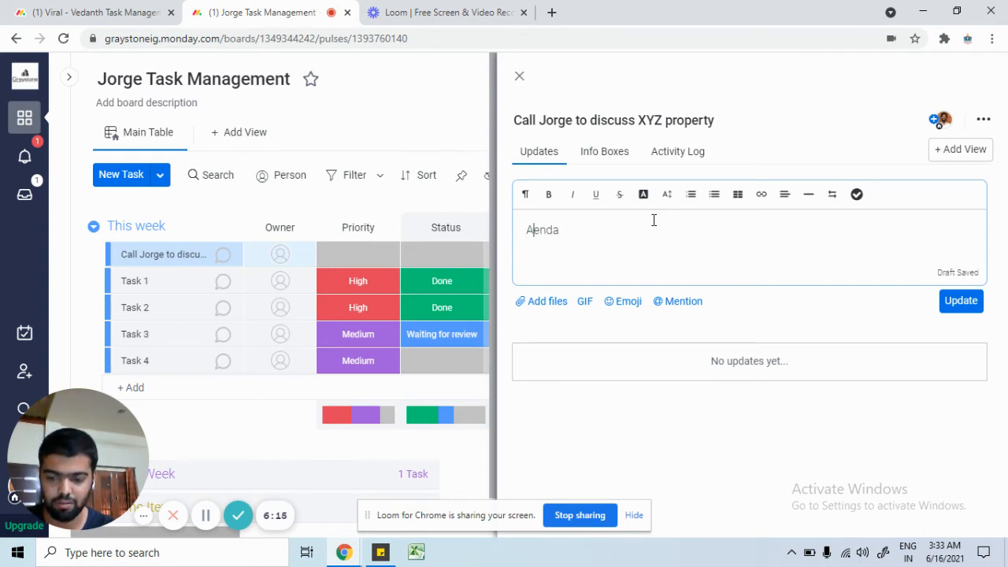
text(g)
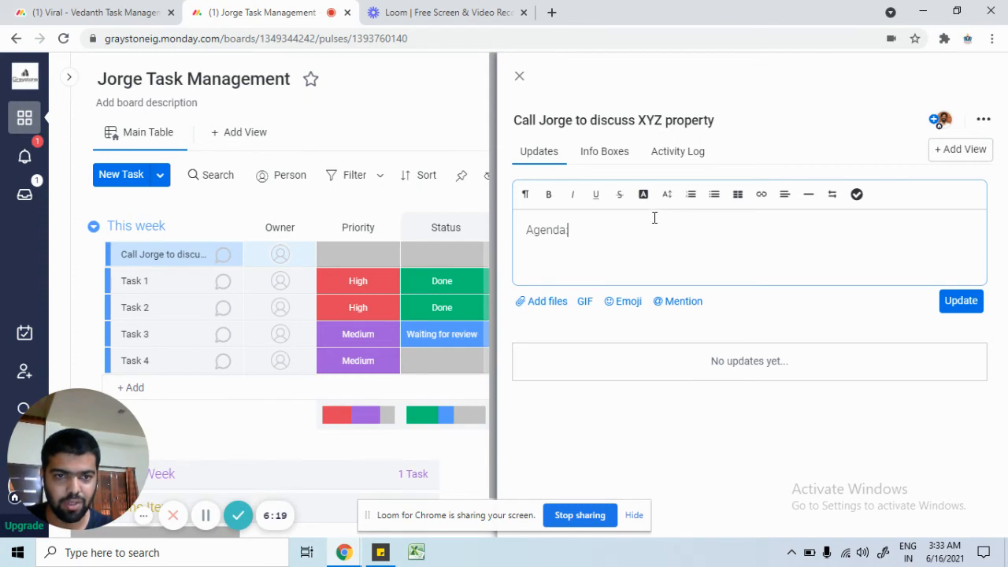
Step: Turn the Agenda line into a checklist and add items 1–4 above it
click(715, 194)
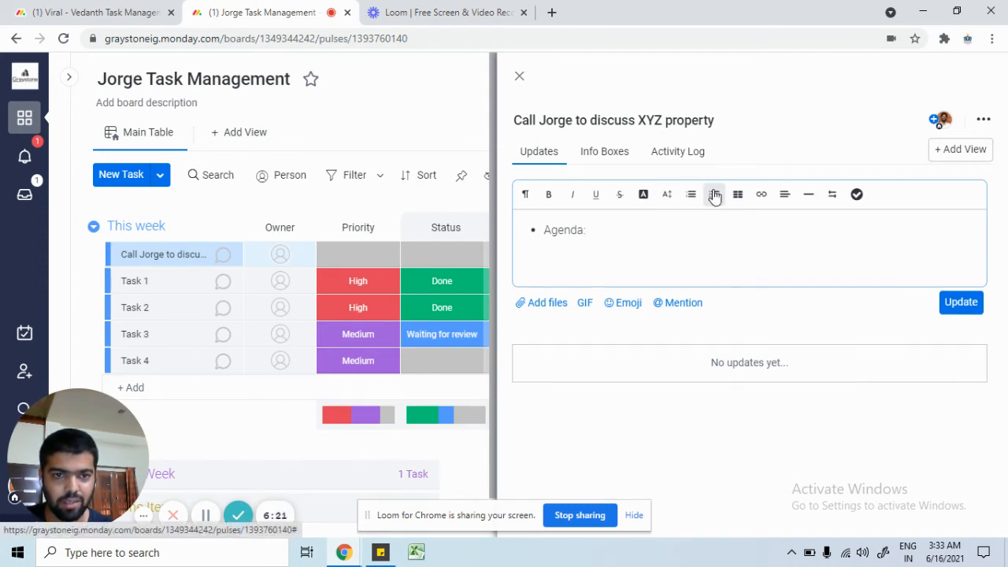
click(856, 194)
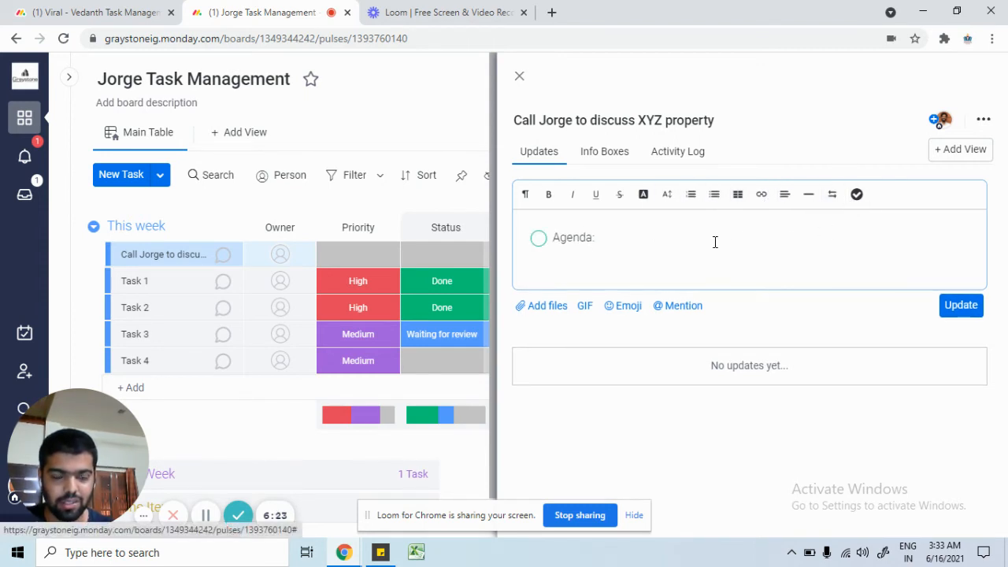
key(Return)
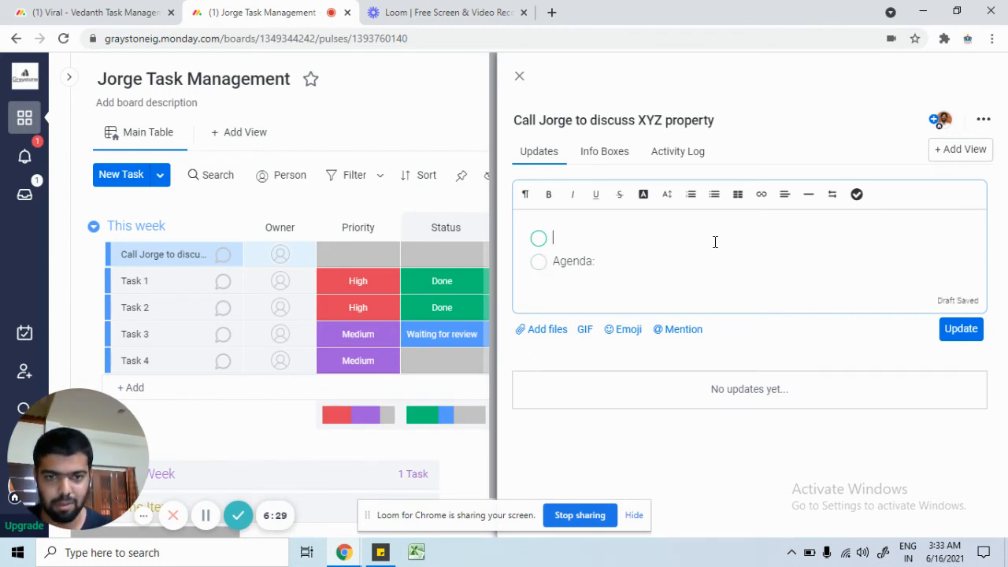
key(Return)
key(Return)
key(Return)
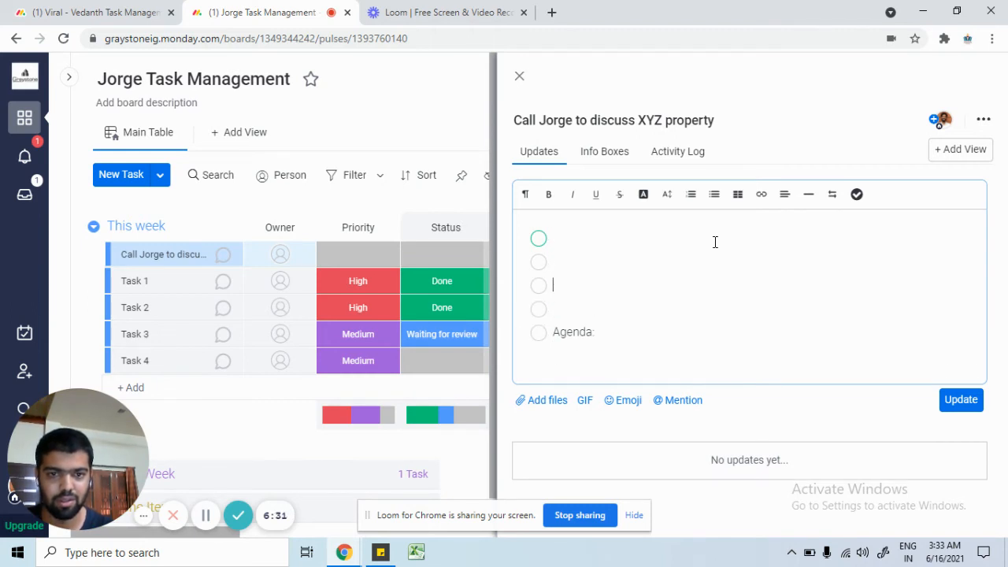
text(2)
key(Down)
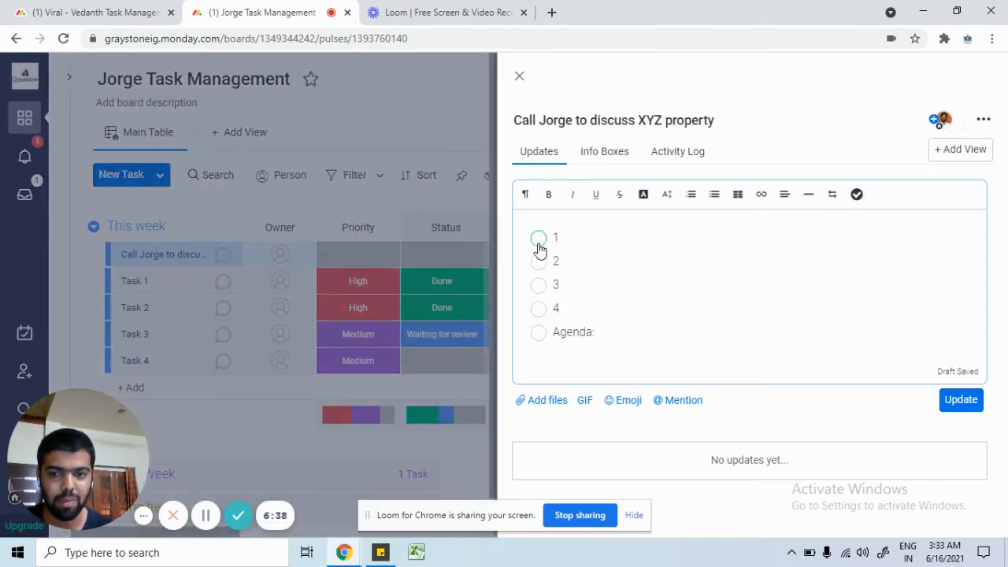
Step: Tick checklist items 1 and 2, then untick them
click(538, 240)
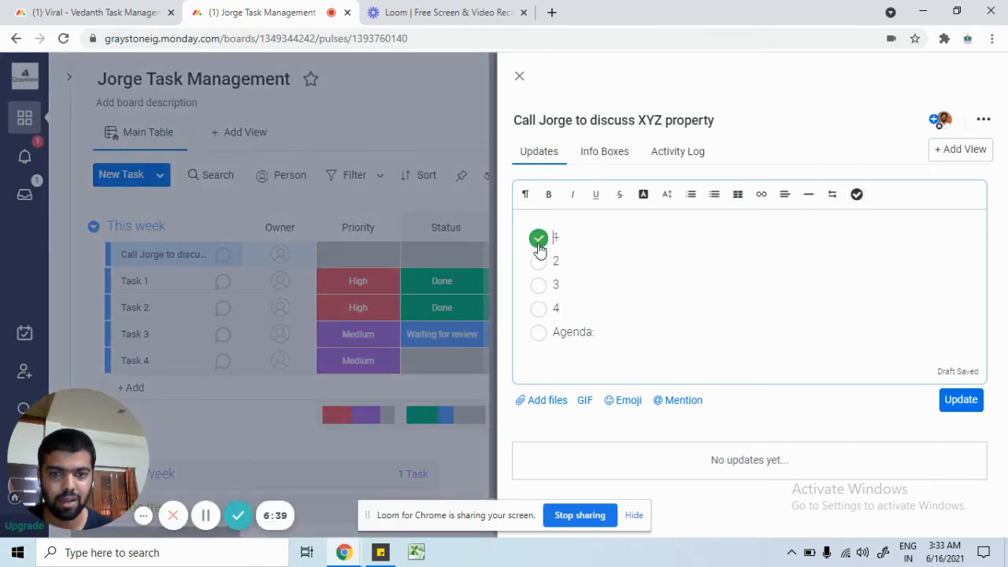
click(539, 261)
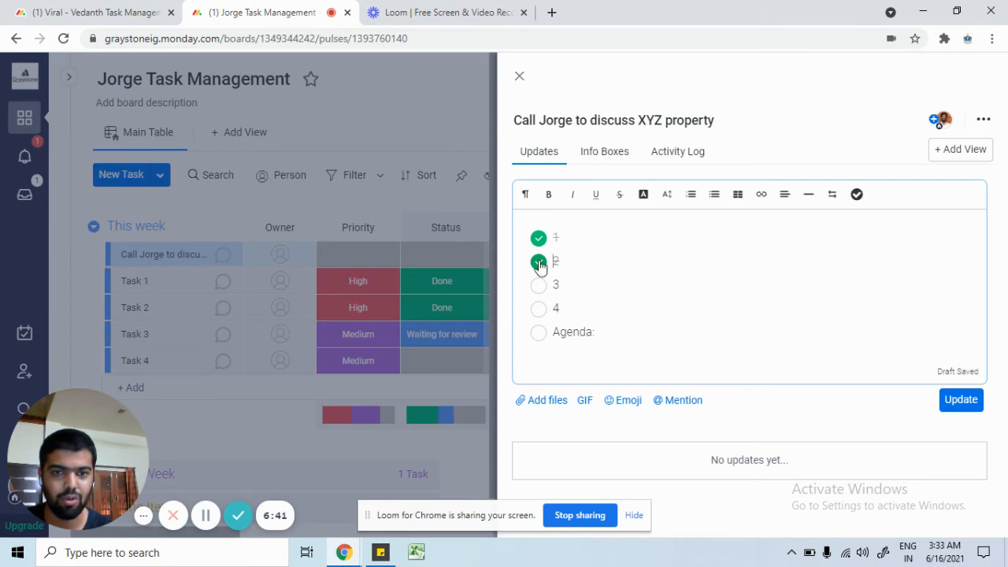
click(539, 262)
click(539, 238)
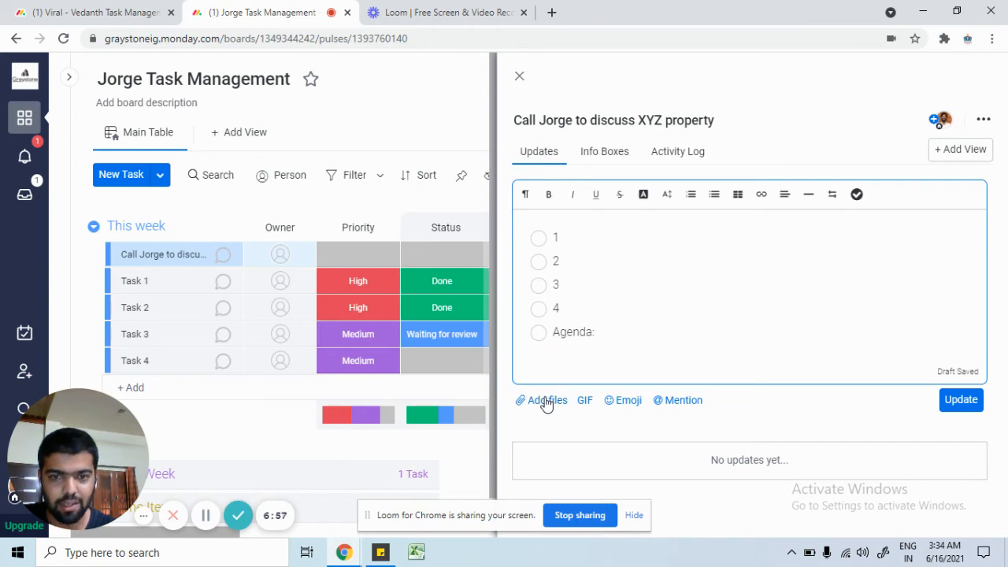
Step: Look through the task's Info Boxes and Add files options, then go back to the Updates draft
click(606, 159)
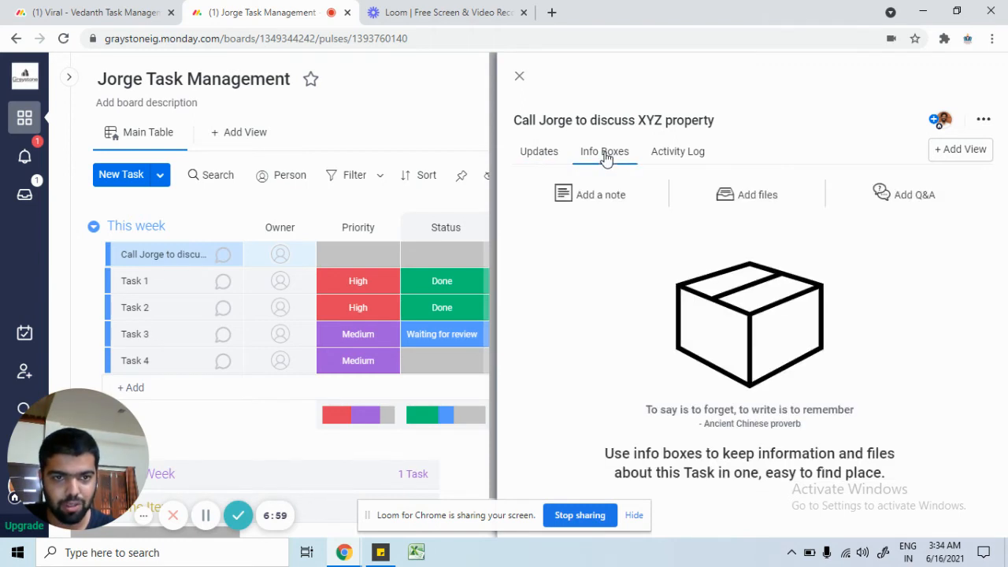
click(740, 205)
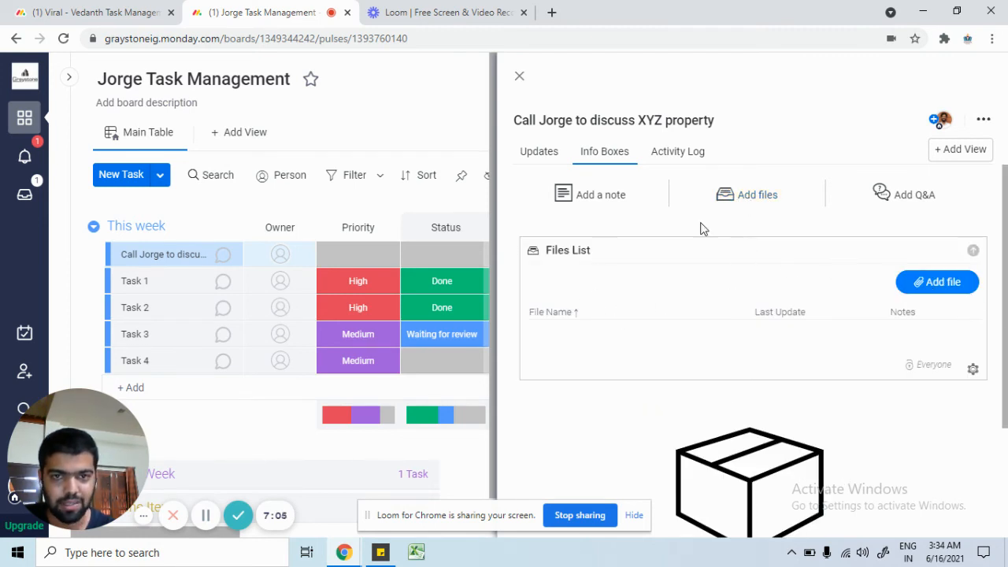
click(548, 151)
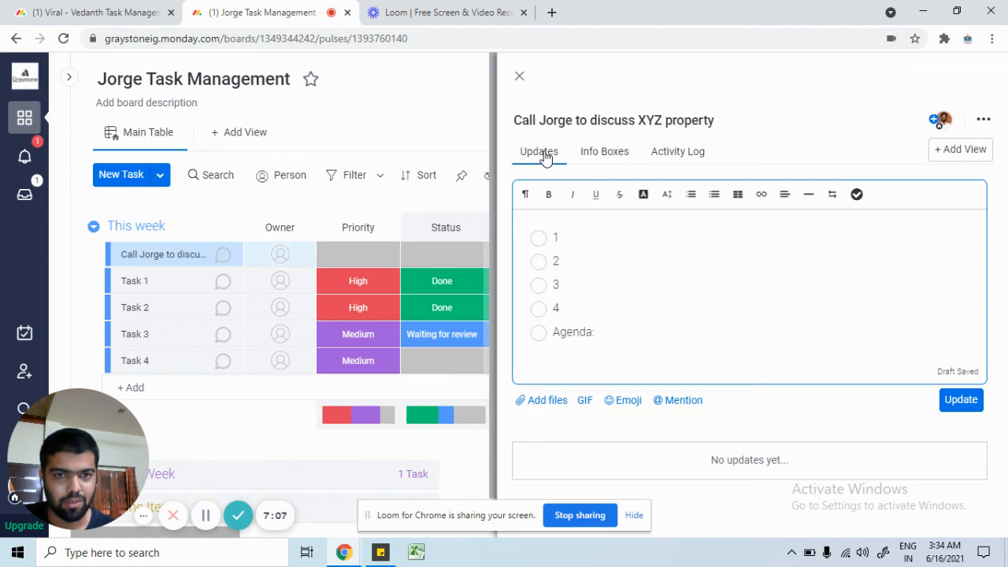
click(606, 157)
click(543, 161)
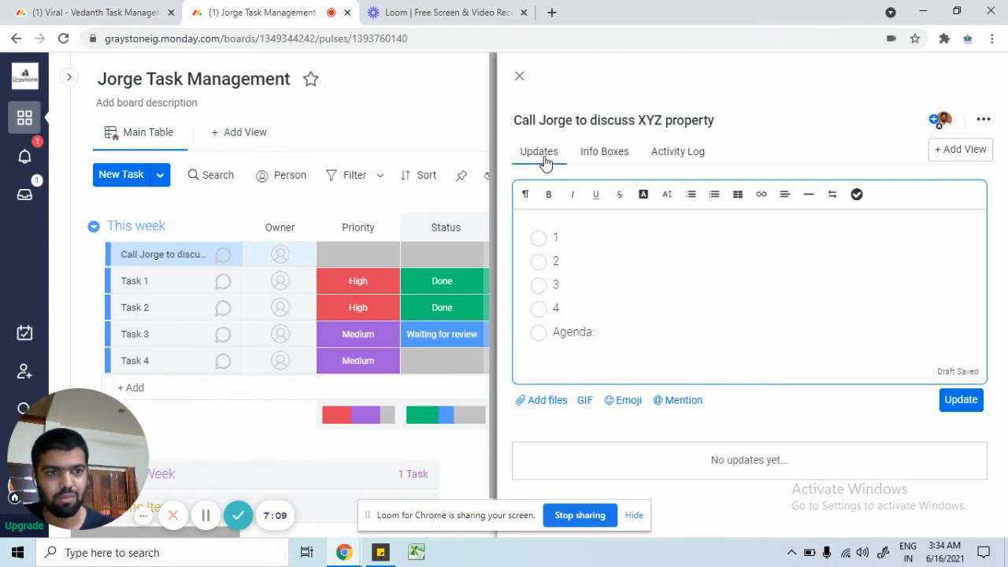
Step: Erase the entire checklist draft from the update editor and close the task panel
click(694, 339)
key(ctrl+a)
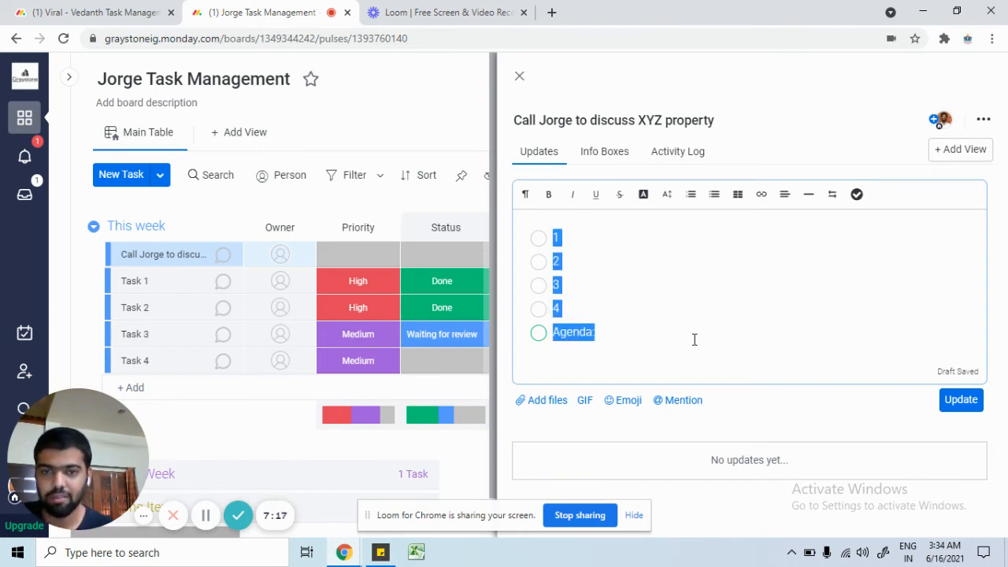
key(BackSpace)
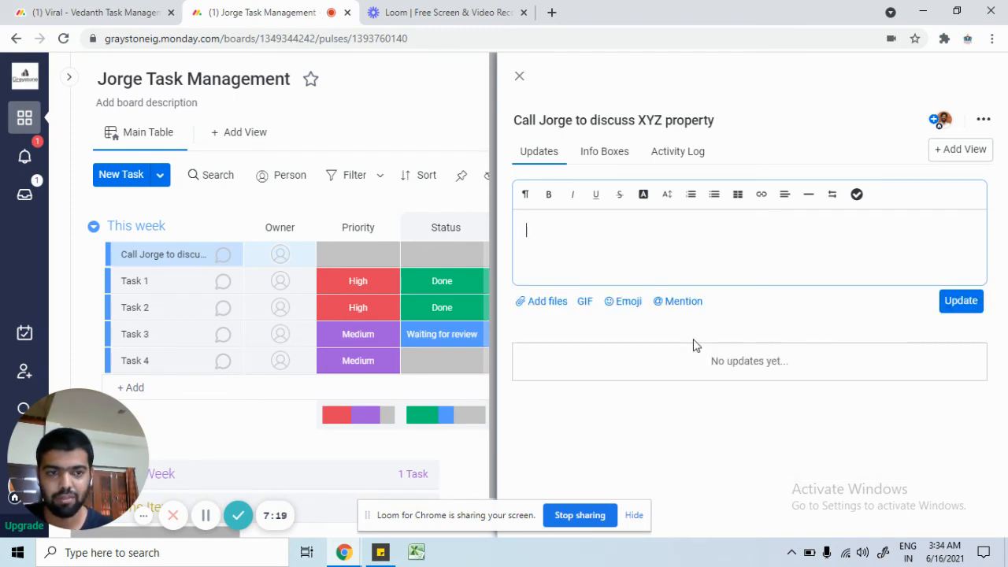
click(525, 81)
Step: Close the task panel and briefly check the quick and advanced filter options
click(520, 79)
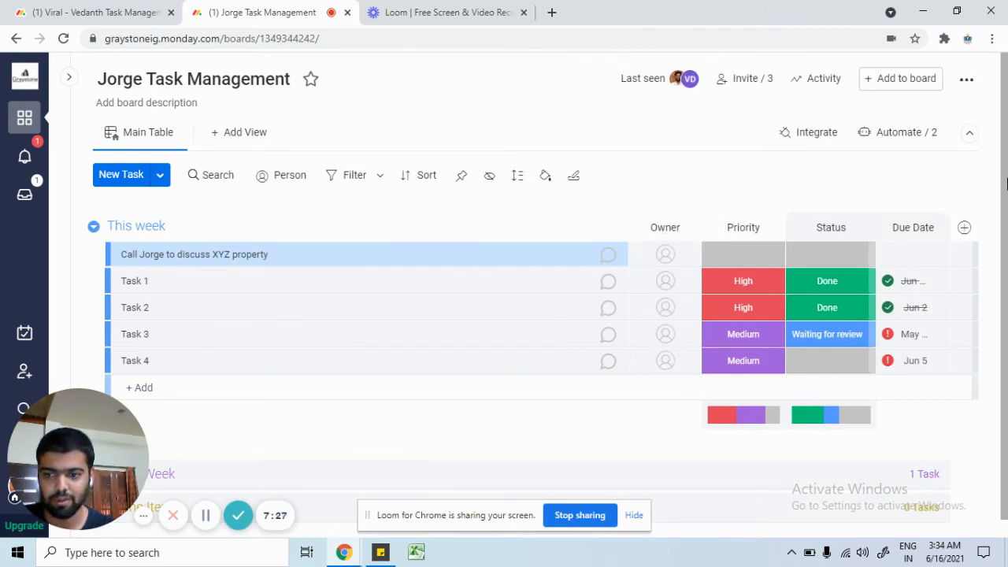
click(346, 180)
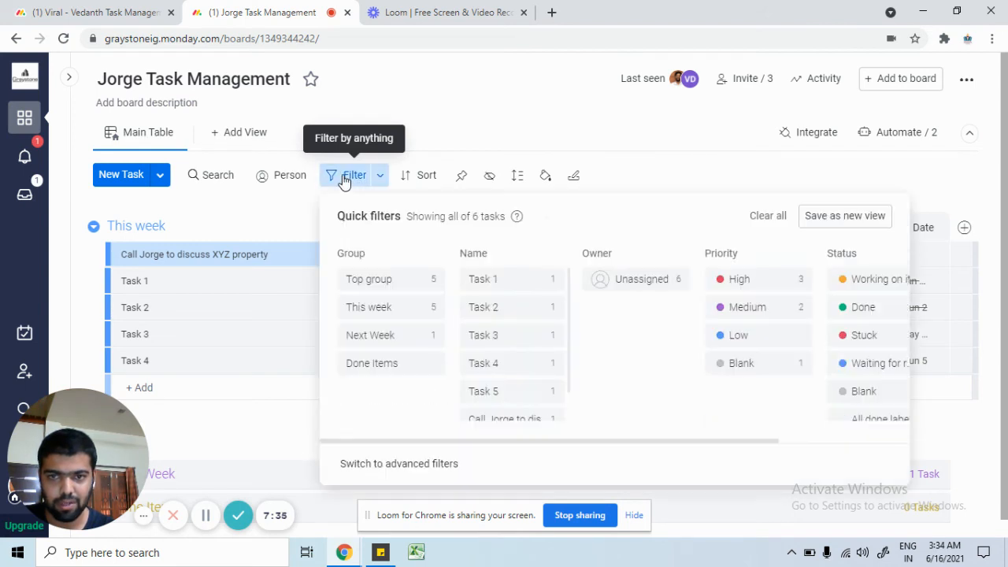
click(354, 182)
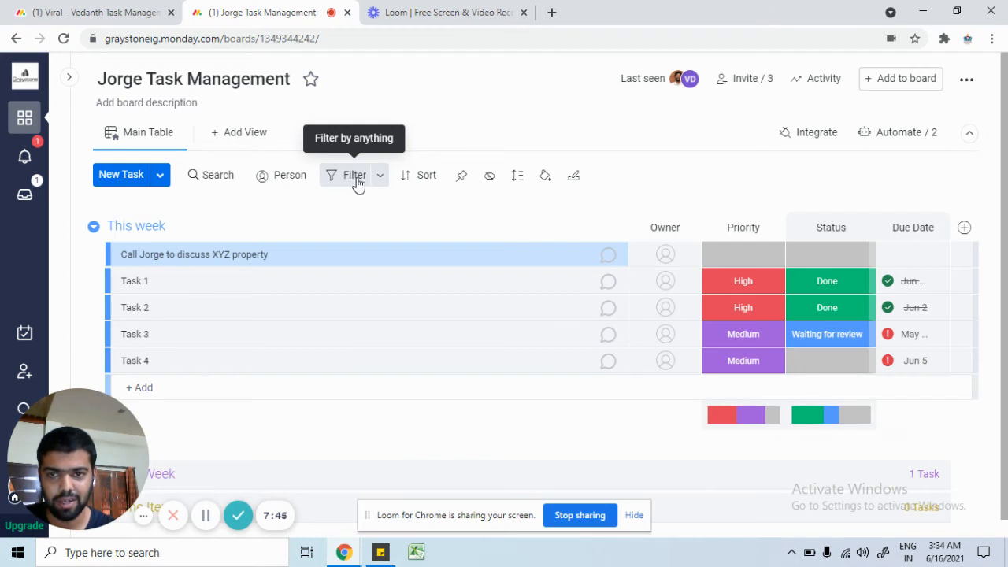
click(381, 176)
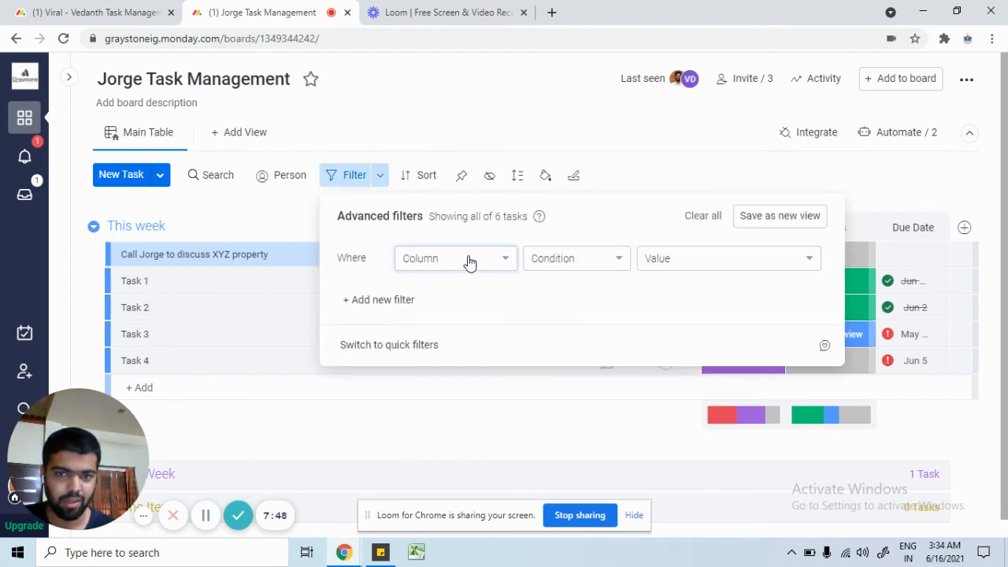
click(296, 220)
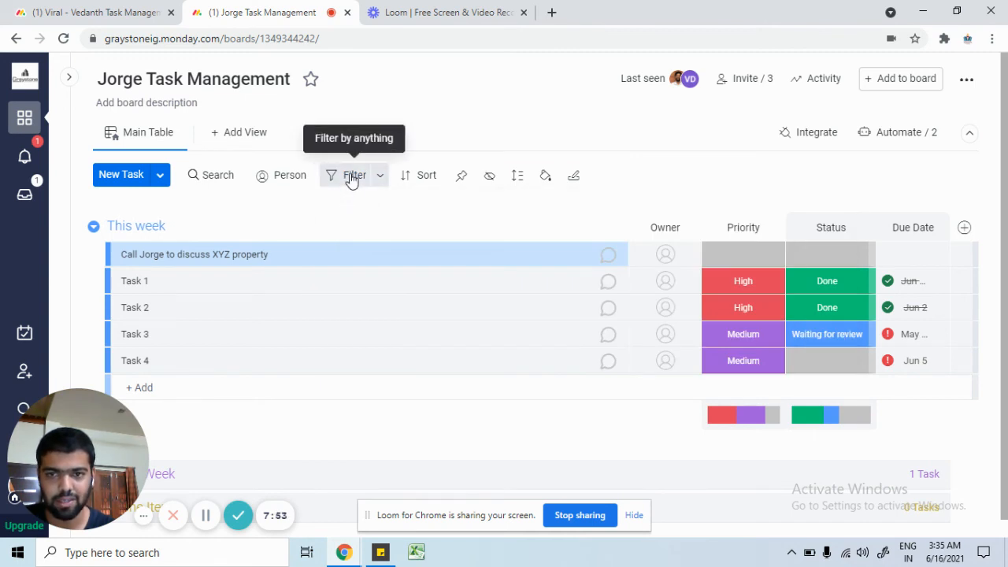
Step: Apply a High priority quick filter so only Task 1 and Task 2 remain
click(352, 179)
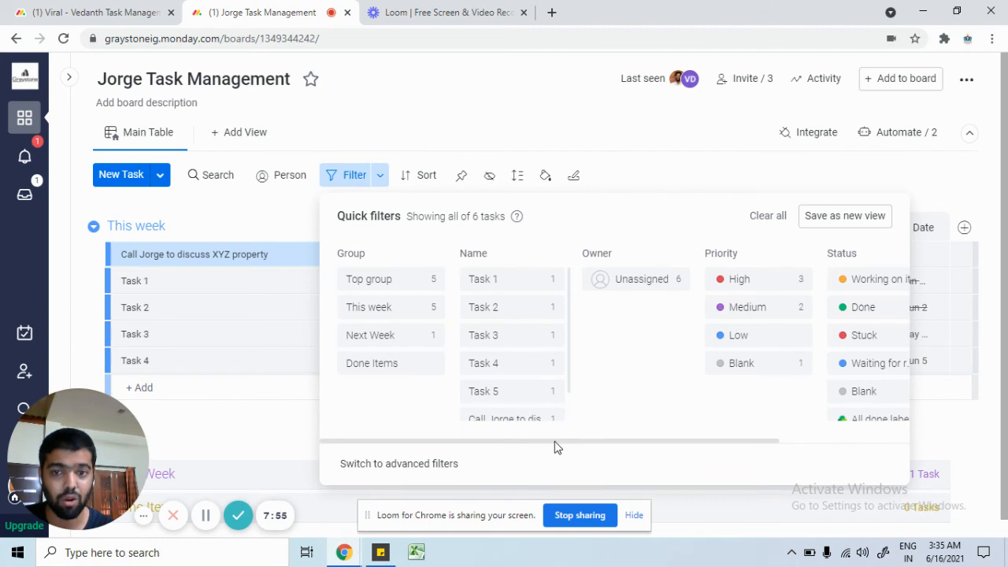
drag(554, 442, 626, 449)
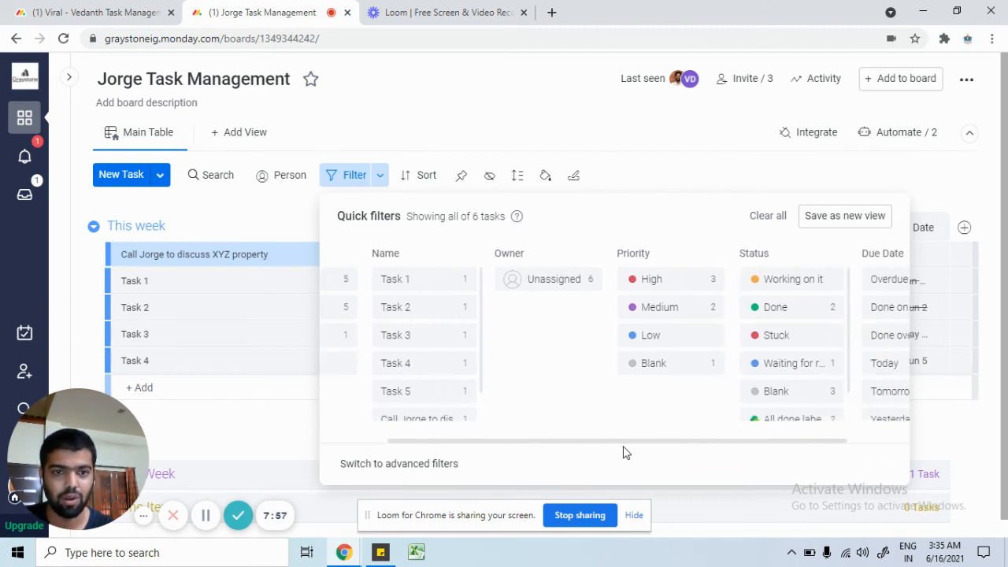
click(656, 282)
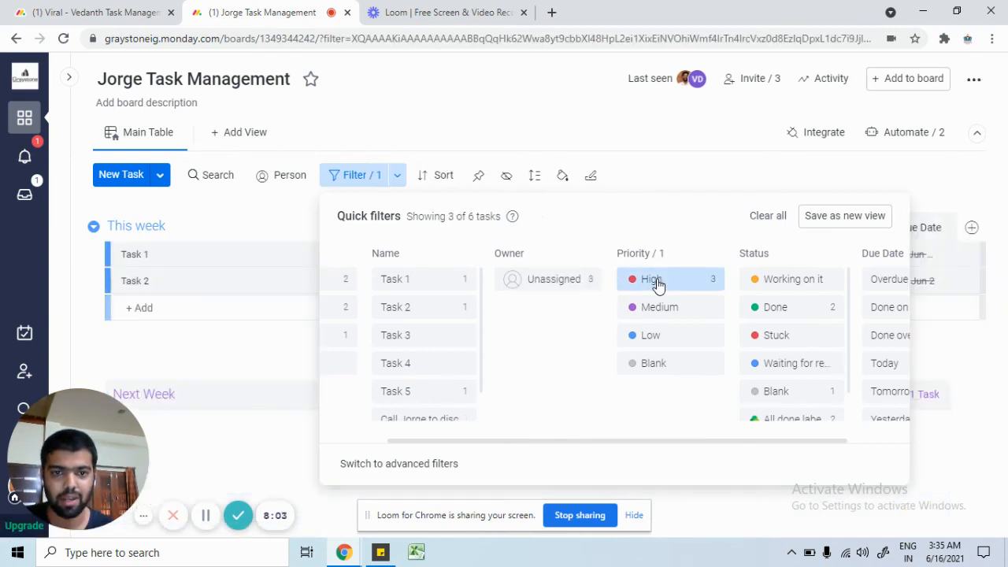
click(701, 169)
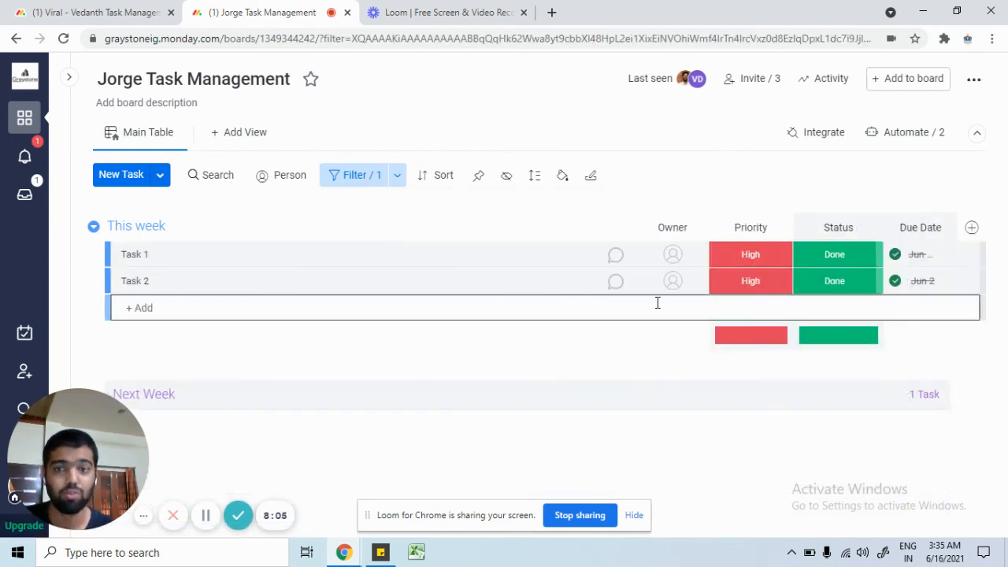
Step: Clear the High priority filter and show only Overdue tasks by due date
click(361, 177)
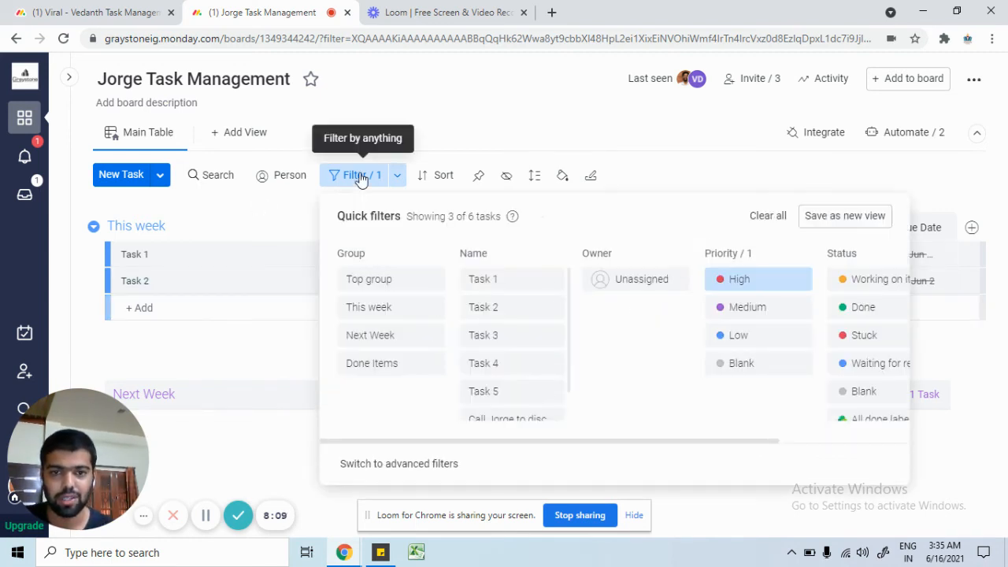
click(762, 224)
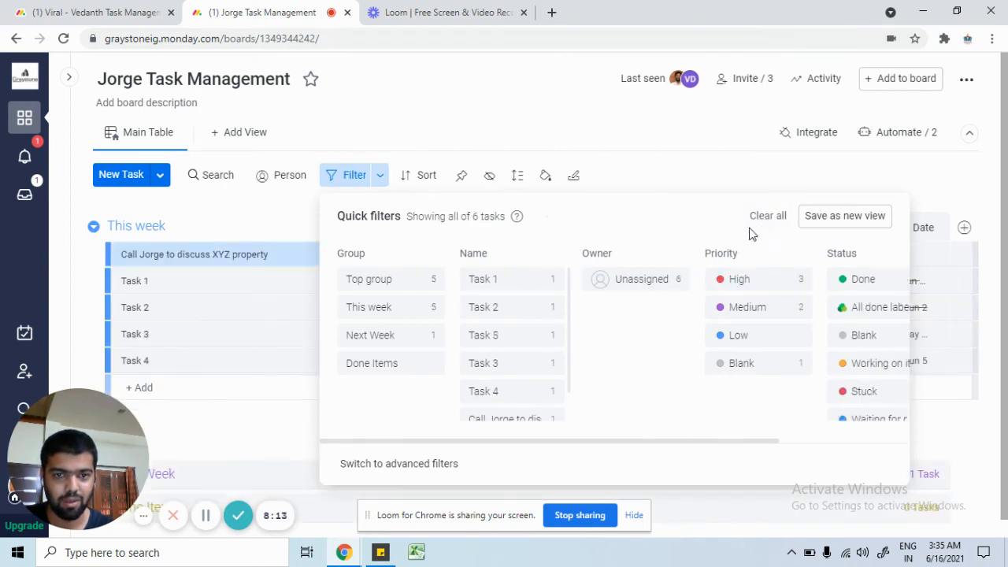
drag(688, 443, 850, 461)
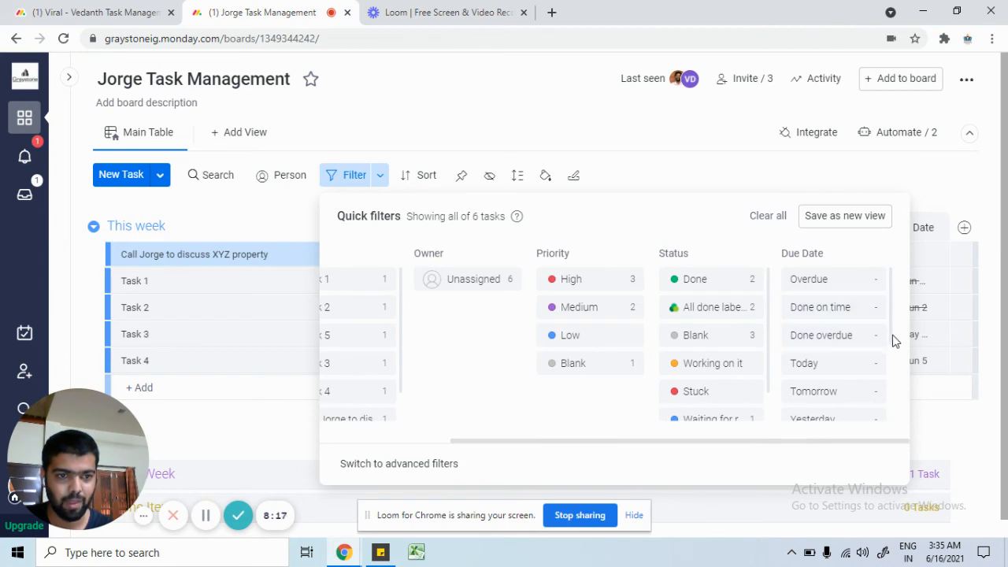
scroll(893, 344, down, 1)
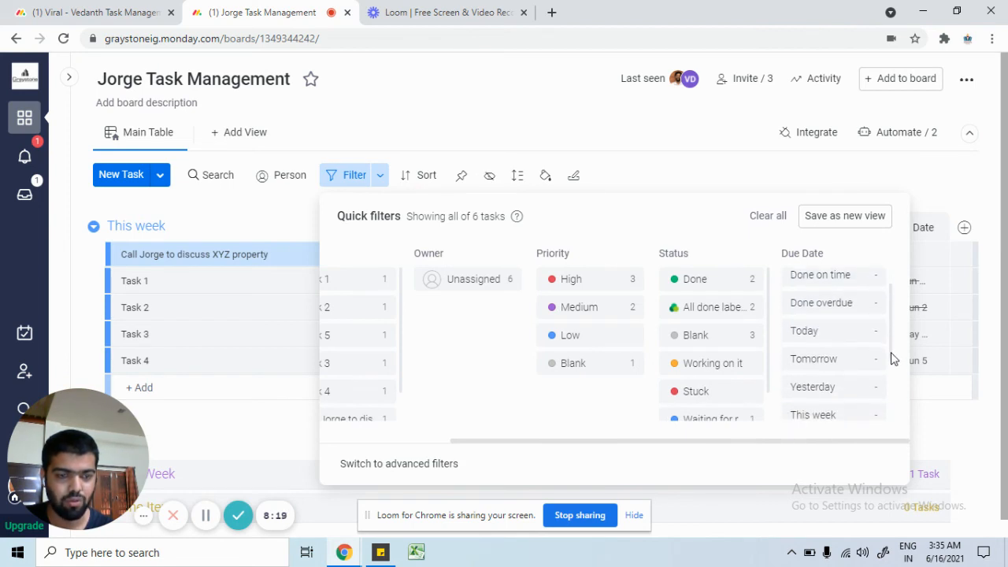
scroll(894, 360, down, 1)
scroll(893, 363, up, 2)
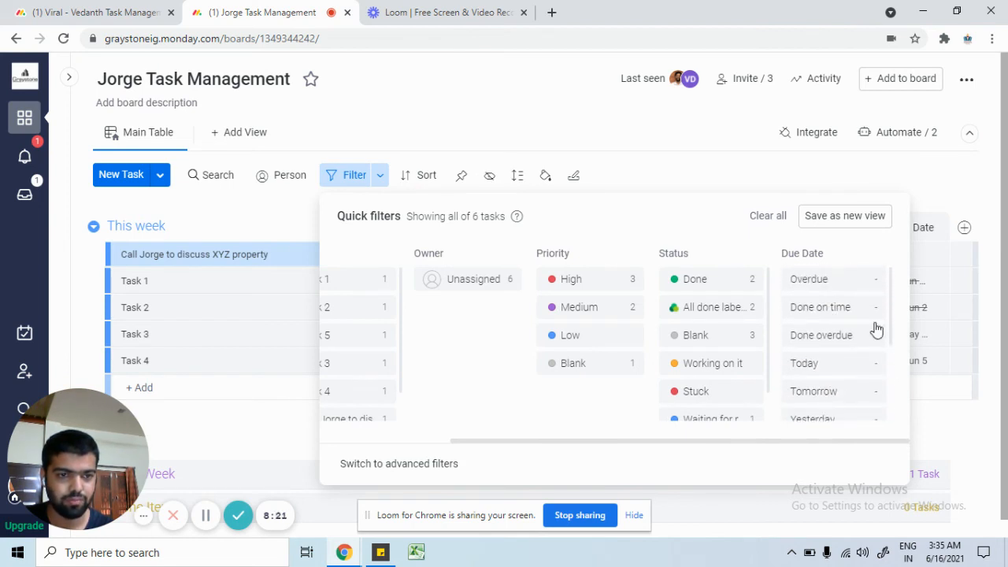
click(827, 289)
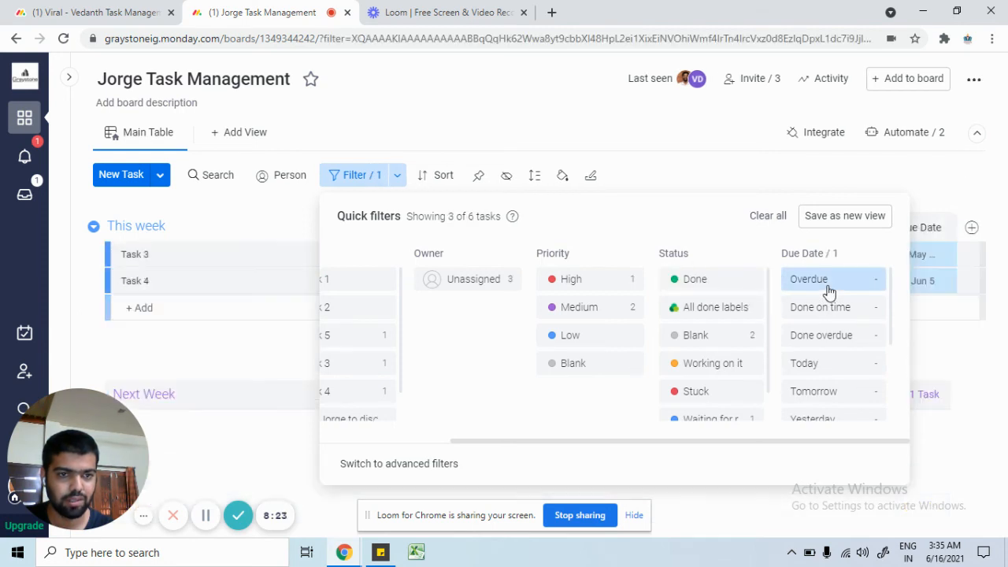
click(313, 361)
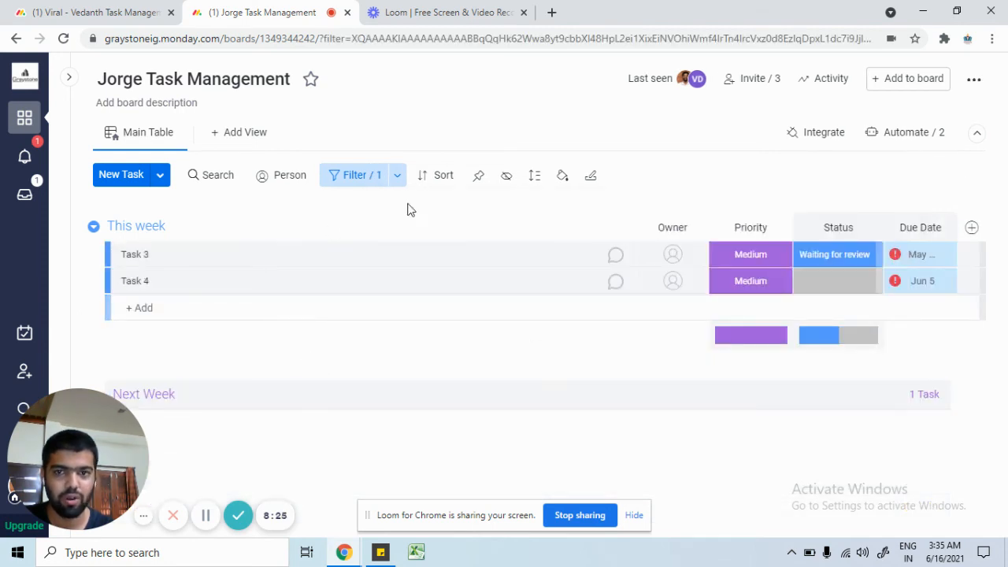
Step: Deselect Overdue and clear all filters so every task is listed again
click(352, 175)
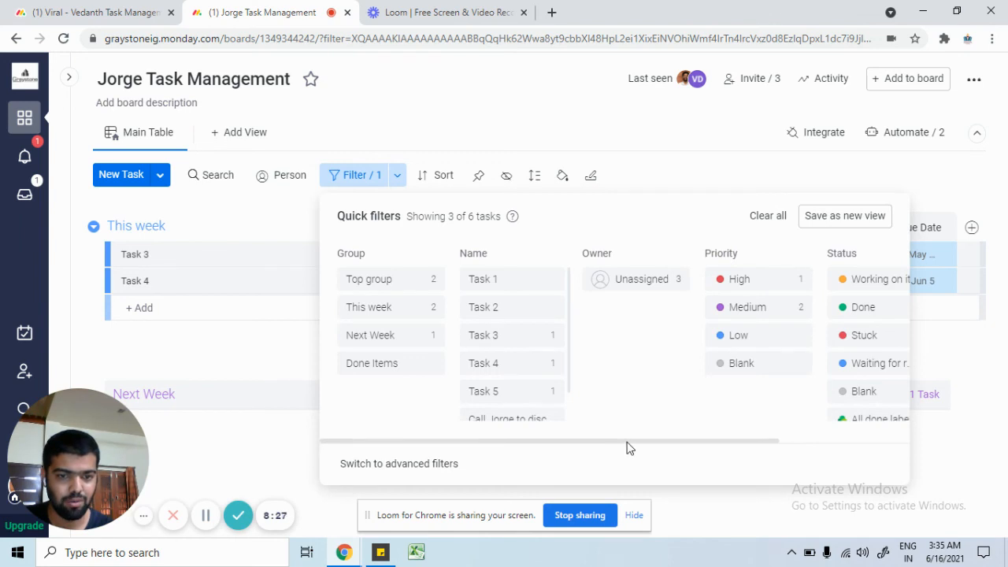
drag(630, 448, 833, 439)
click(826, 288)
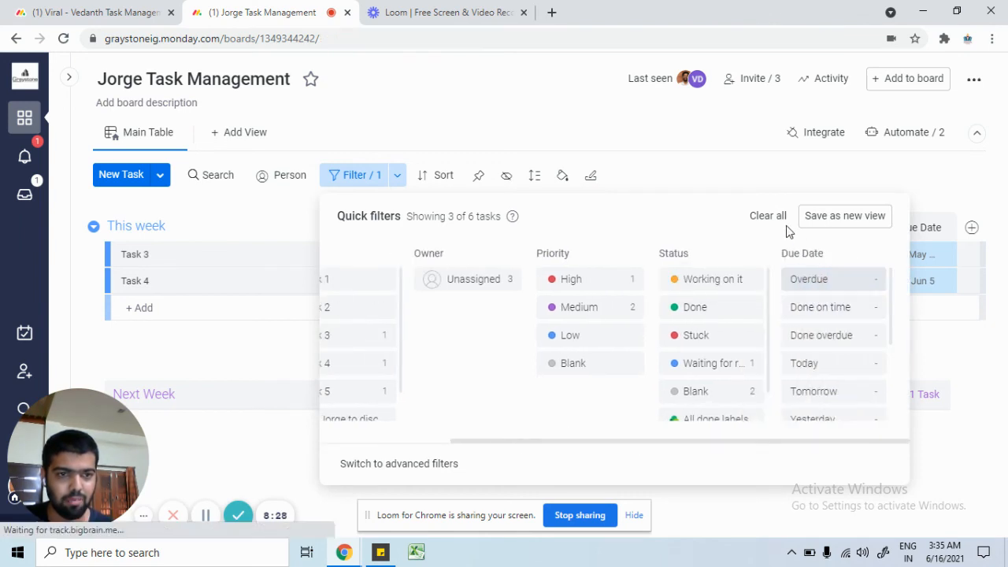
click(775, 222)
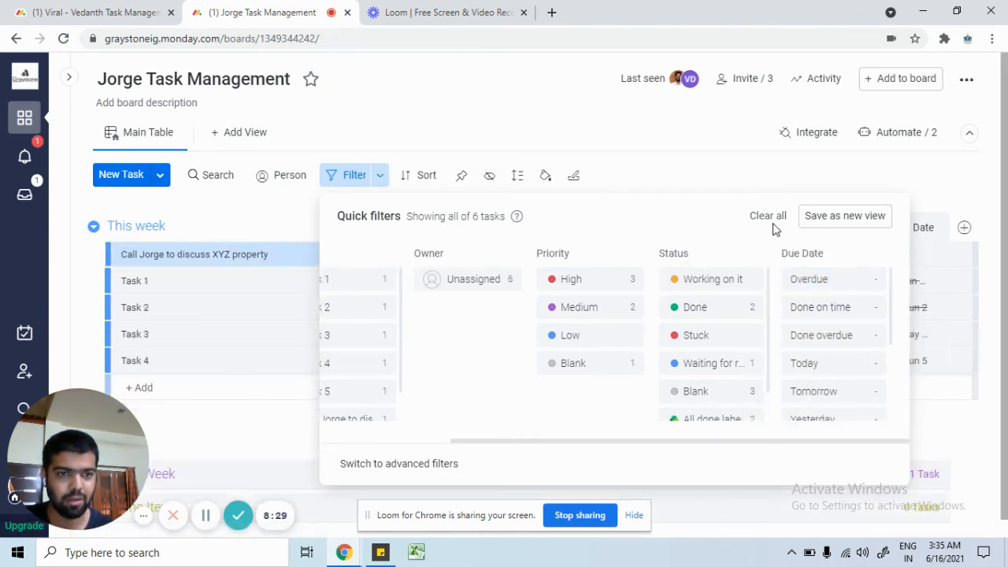
click(675, 173)
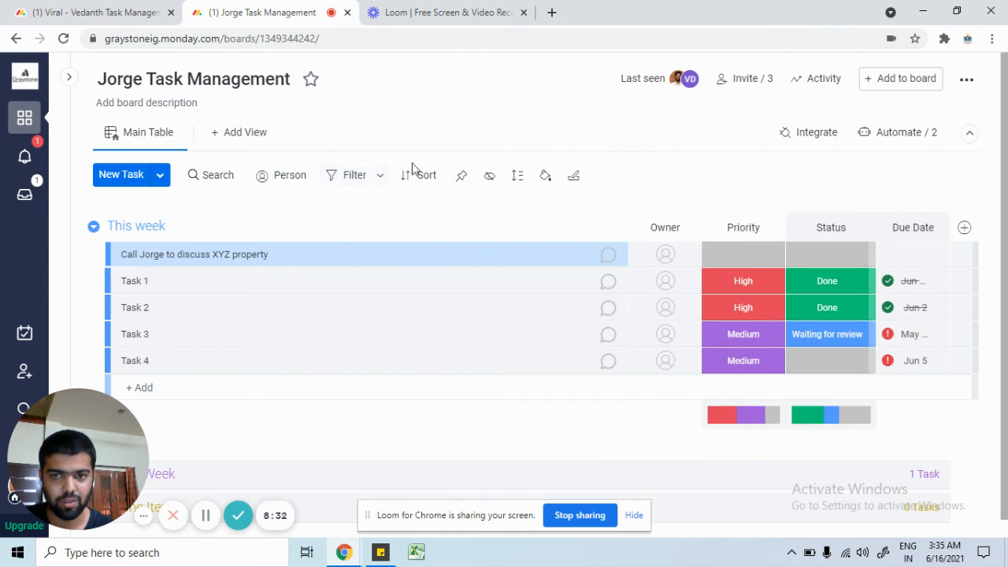
Step: Assign an owner to the XYZ property call task
click(290, 183)
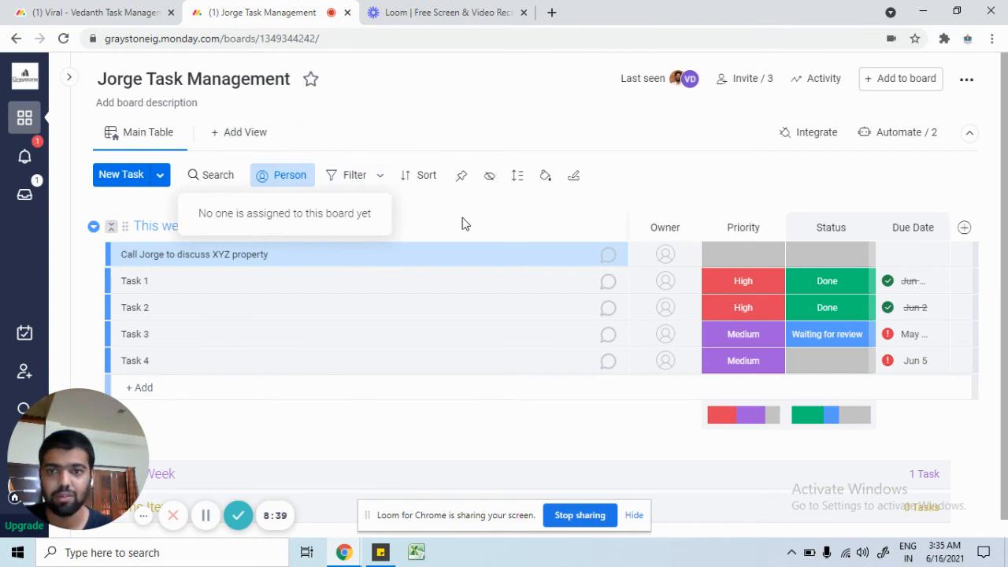
click(351, 176)
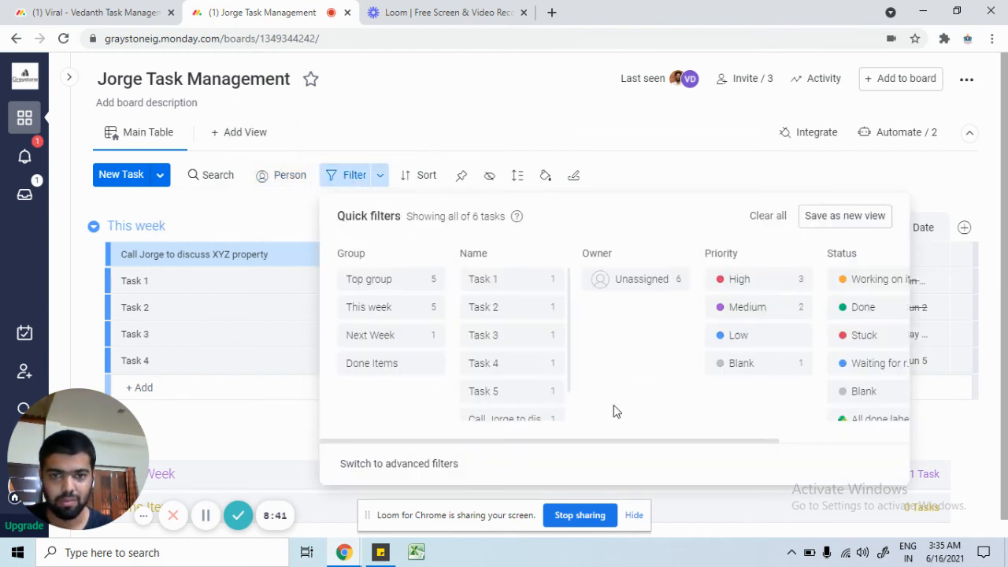
click(660, 160)
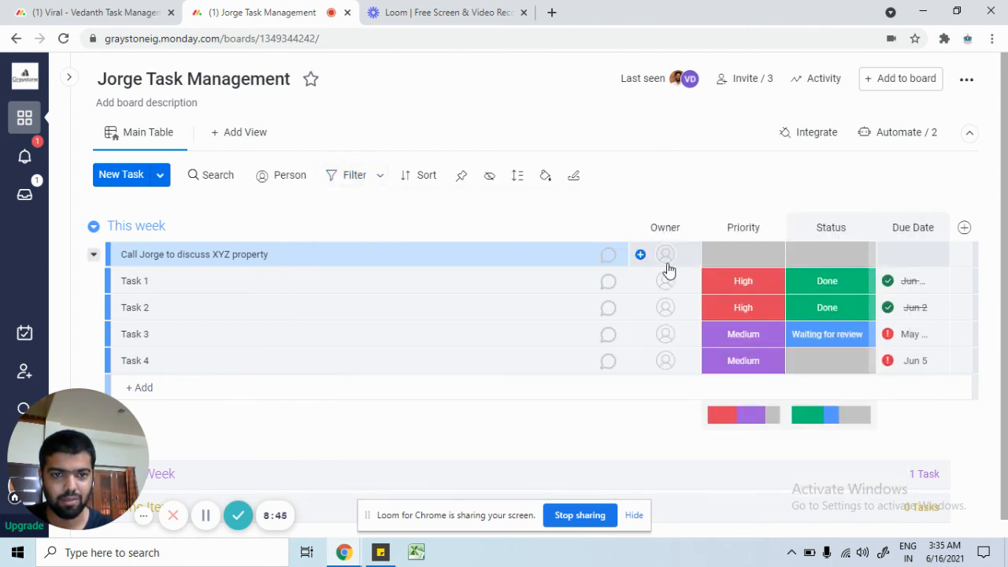
click(666, 260)
click(672, 337)
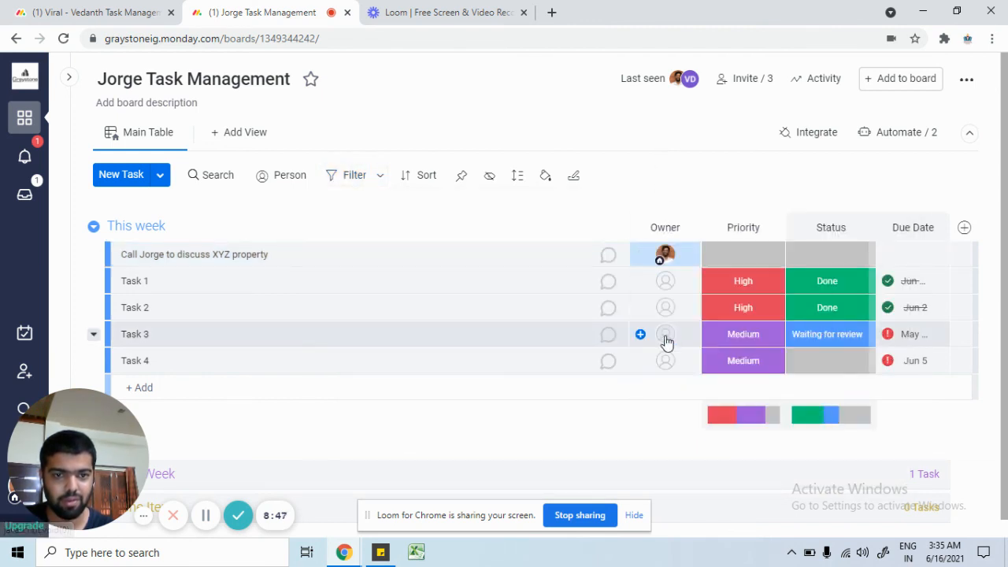
Step: Assign owners to Task 3 and Task 2 by searching their names in the picker
click(665, 336)
click(668, 438)
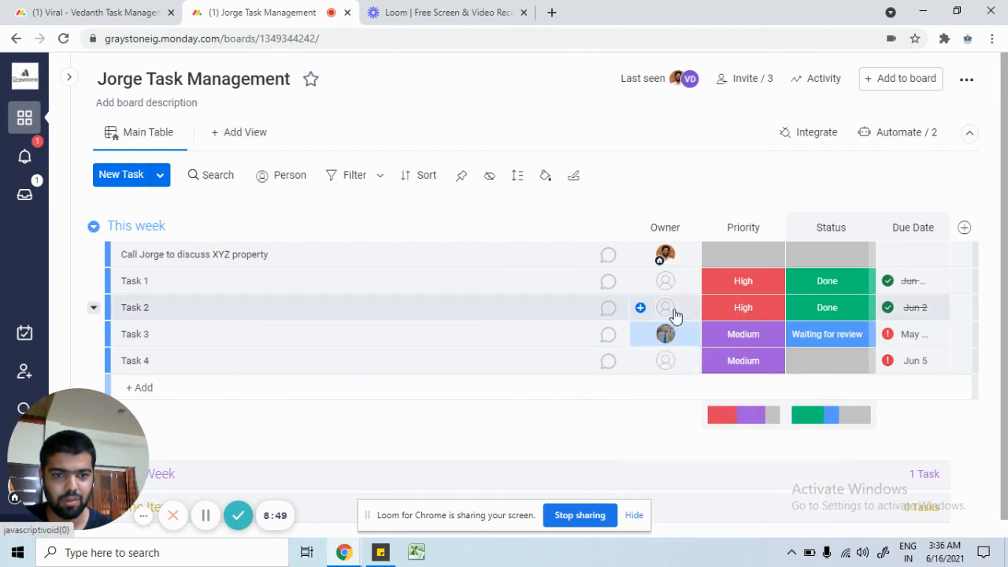
click(669, 309)
text(Ragu)
click(679, 446)
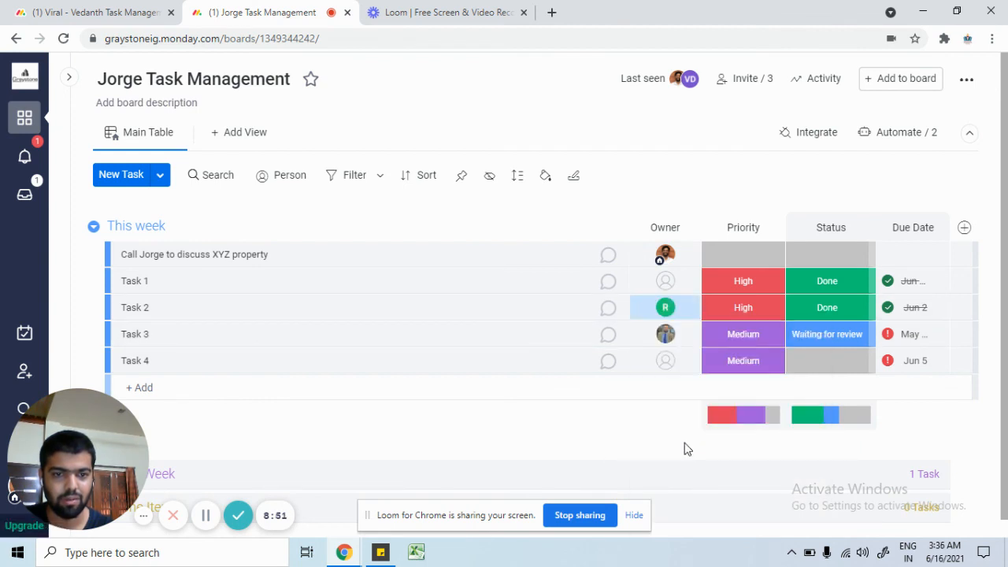
Step: Filter the board by the first owner's avatar so only the call task shows
click(286, 178)
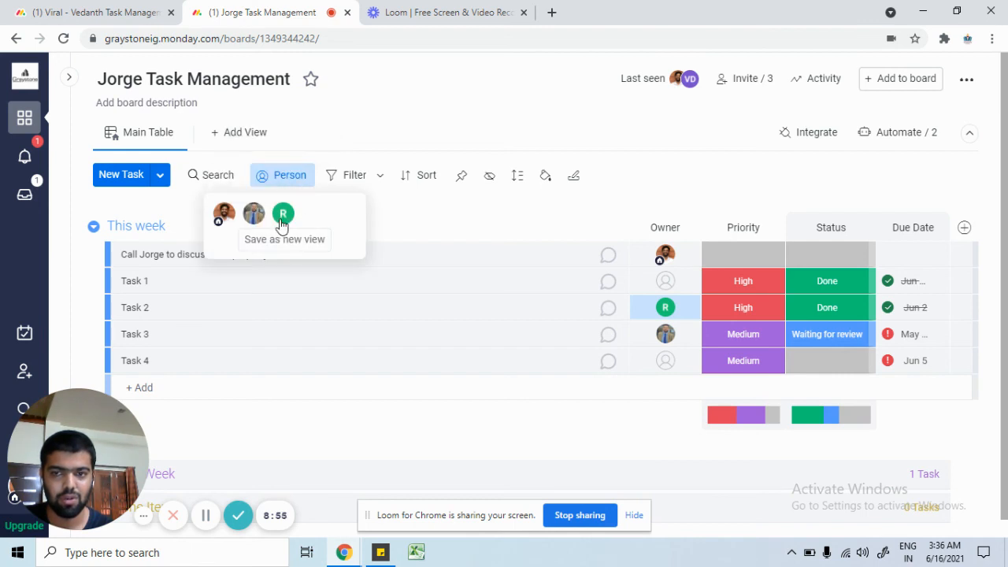
click(226, 215)
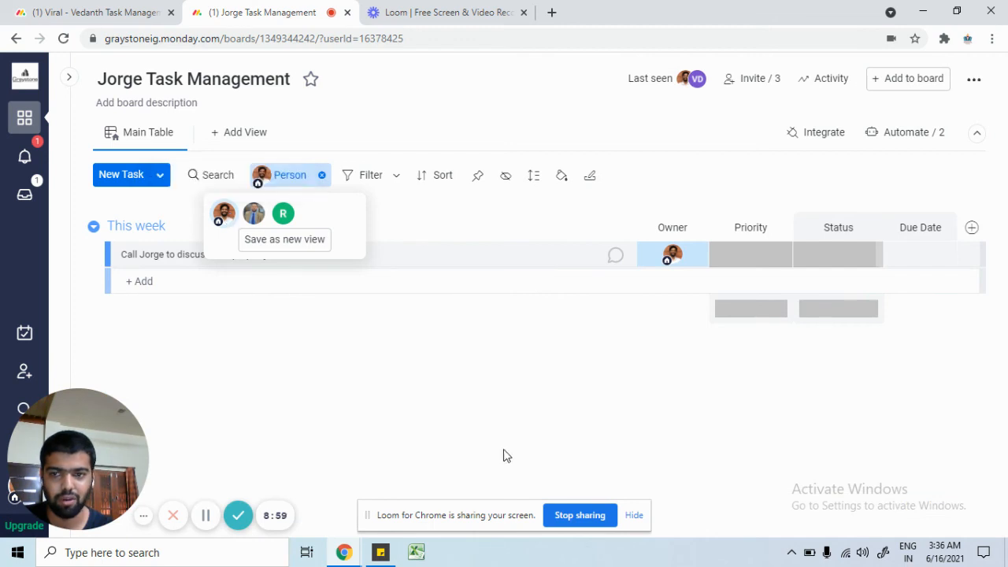
click(490, 466)
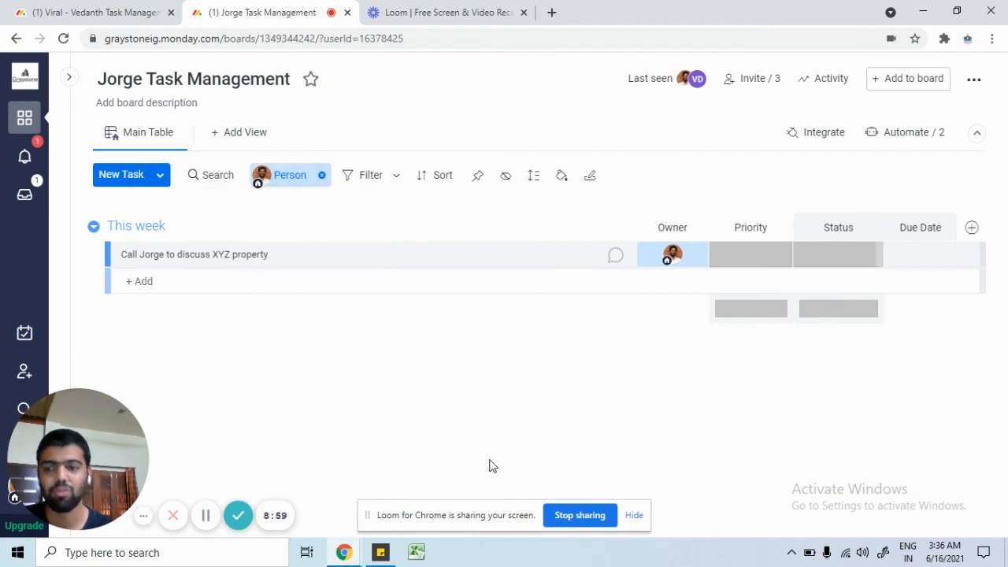
Step: Remove the Person filter to show all tasks, then check the New Task dropdown
click(322, 176)
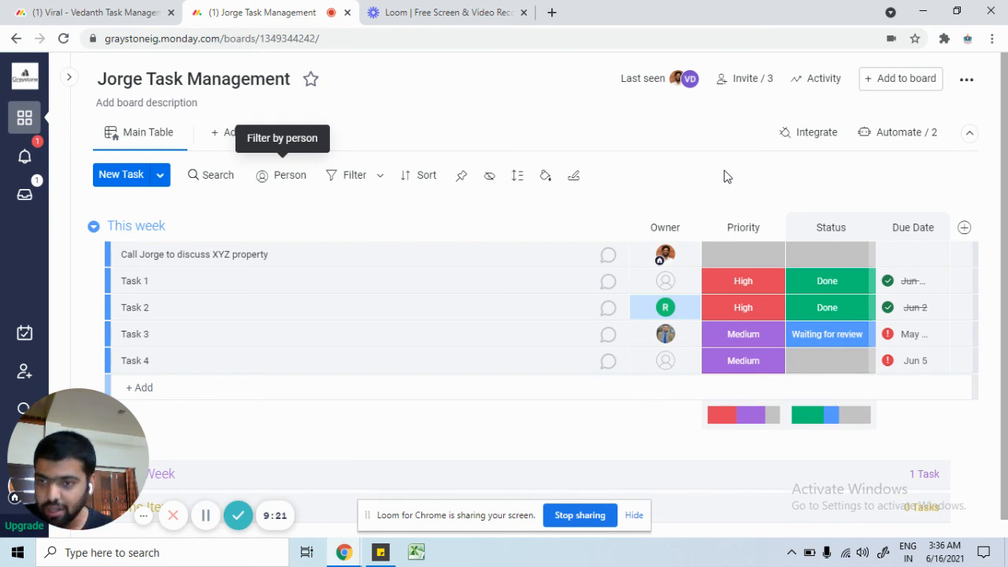
click(159, 178)
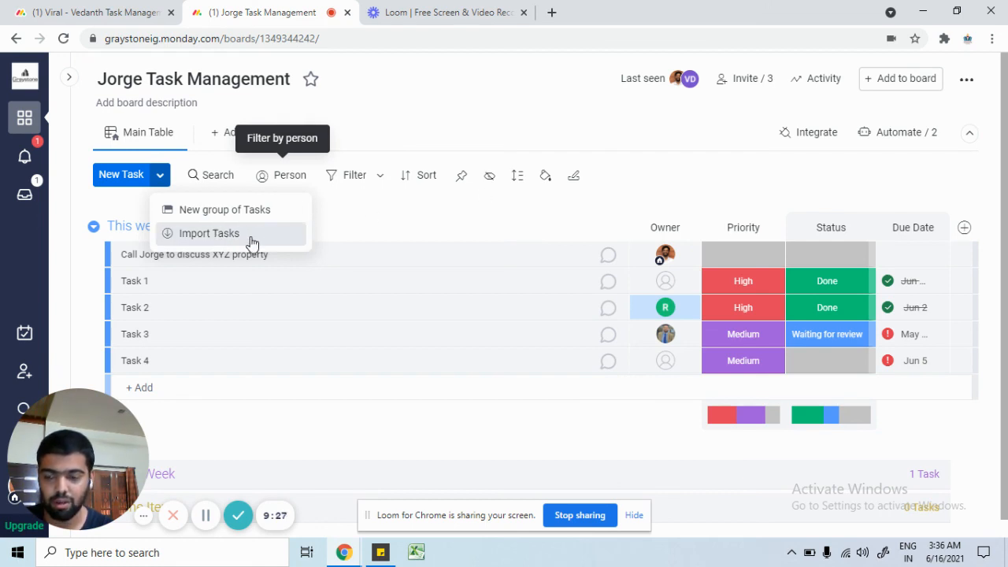
click(447, 217)
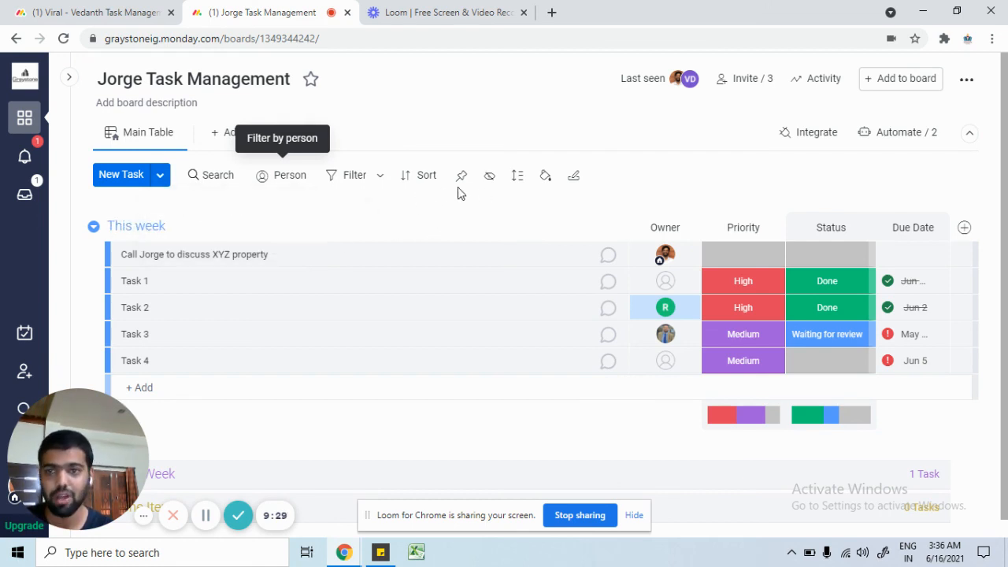